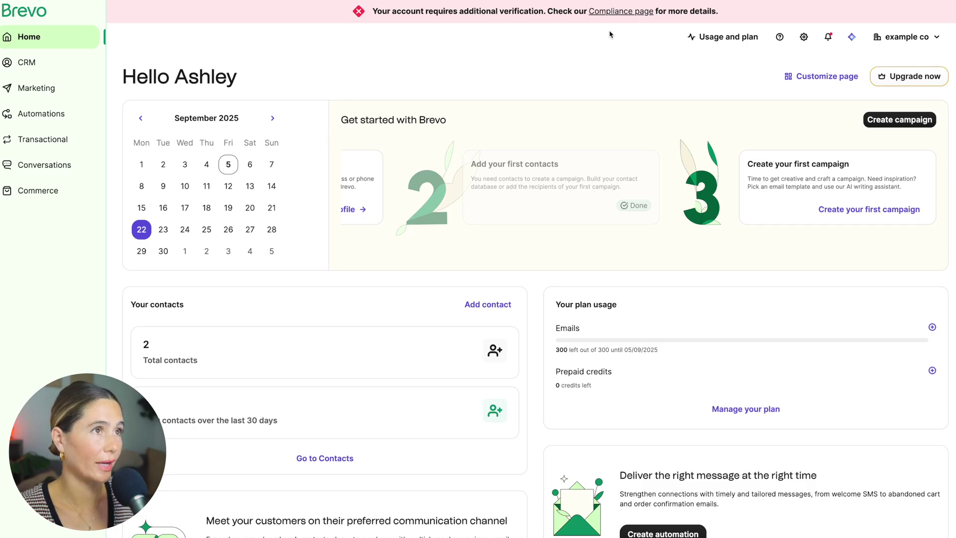
# Switch the home page to customization mode and scroll through the sample widget data.
pyautogui.click(813, 80)
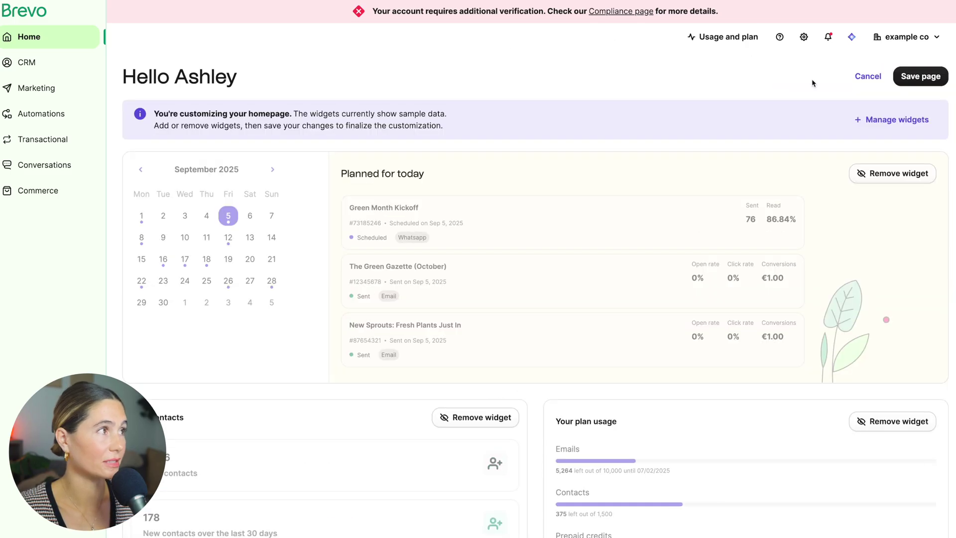
pyautogui.scroll(-5, 583, 248)
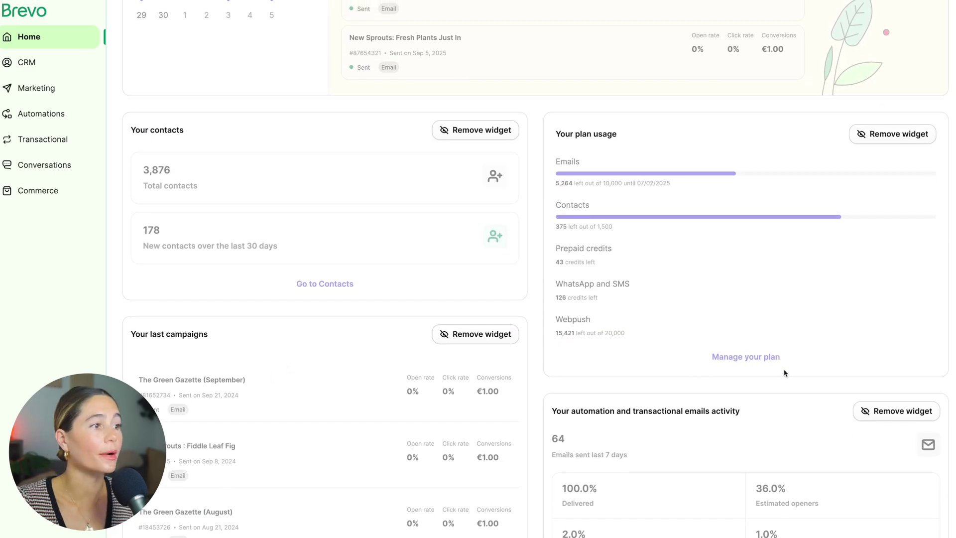
pyautogui.scroll(2, 783, 374)
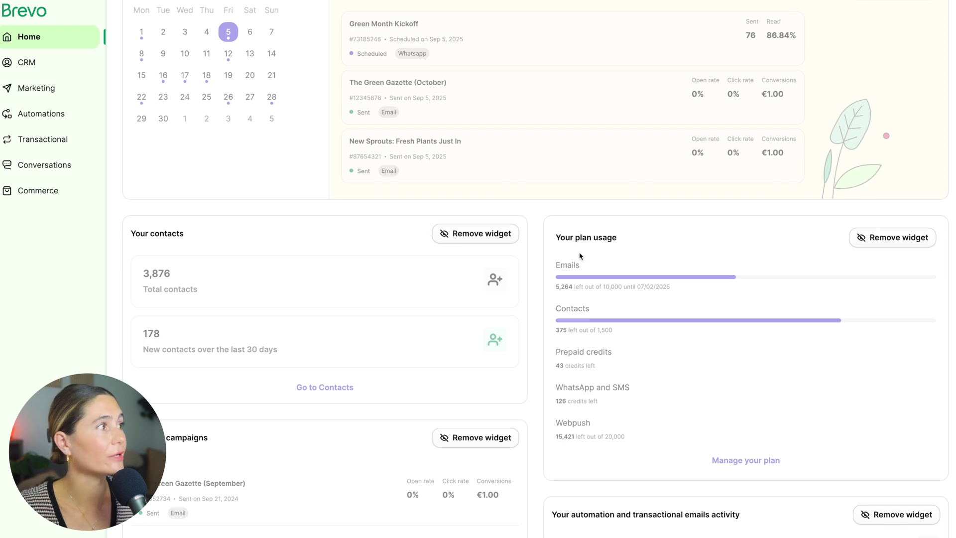
pyautogui.scroll(3, 579, 256)
# Browse CRM Contacts, Lists, Segments and Deals, ending on the empty Marketing Templates page.
pyautogui.click(26, 62)
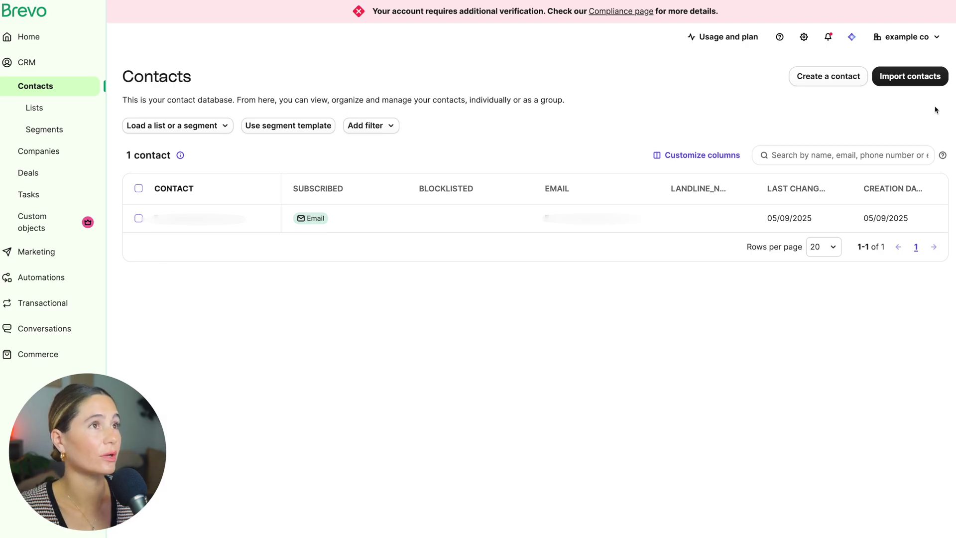
pyautogui.click(72, 113)
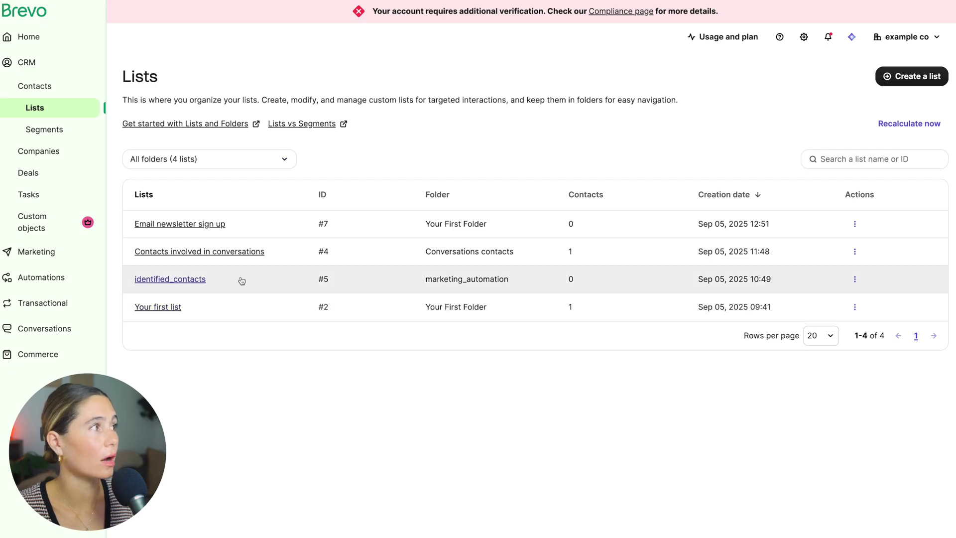
pyautogui.click(32, 131)
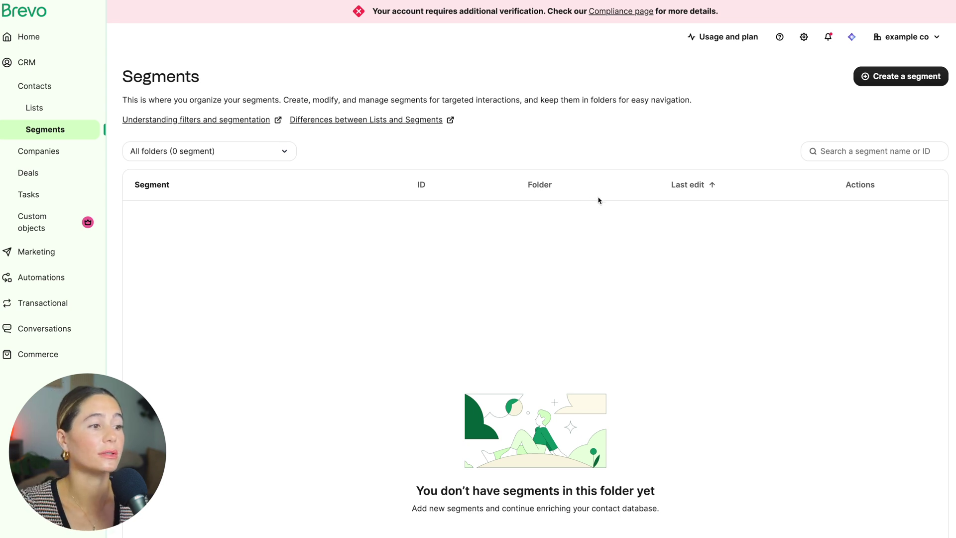
pyautogui.click(28, 173)
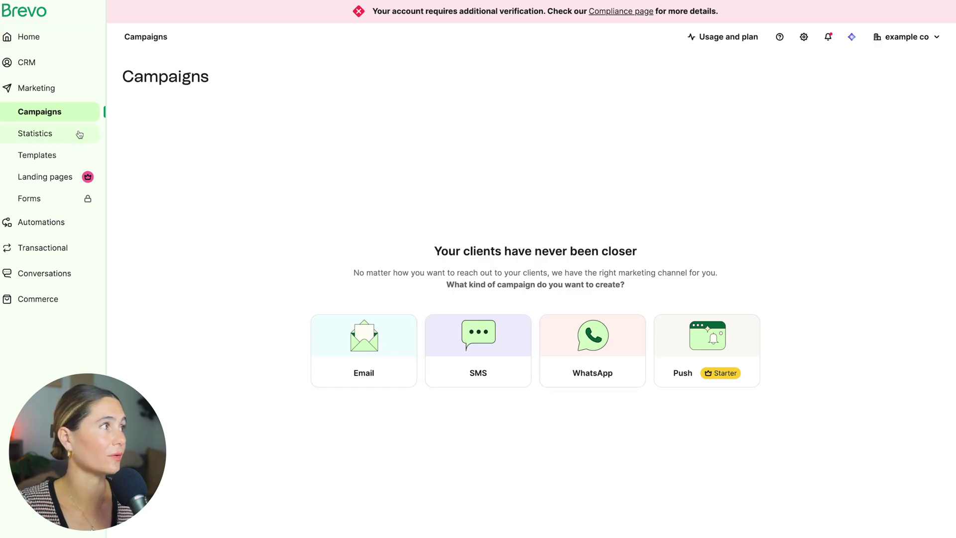
pyautogui.click(60, 156)
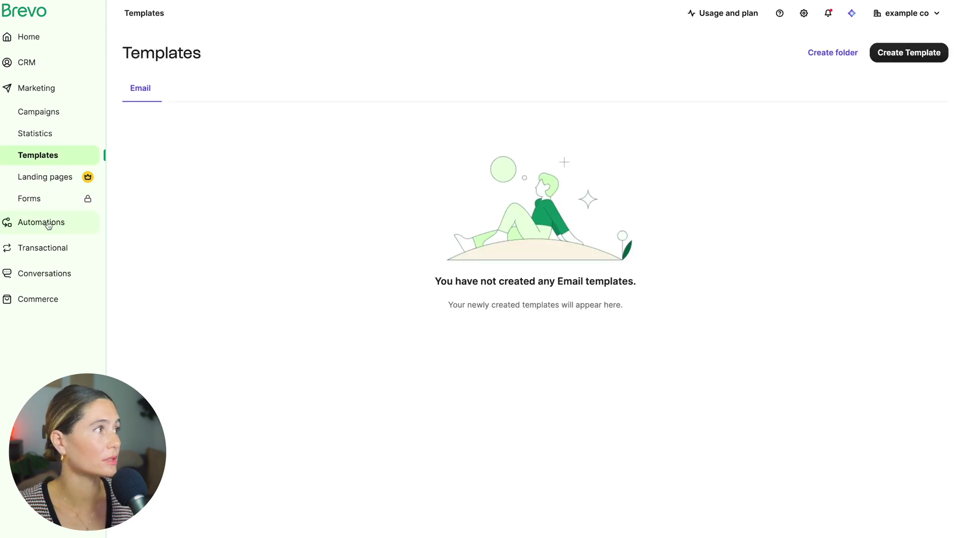
# Browse the Automations workflows, messages and logs, then open the Conversations inbox.
pyautogui.click(48, 225)
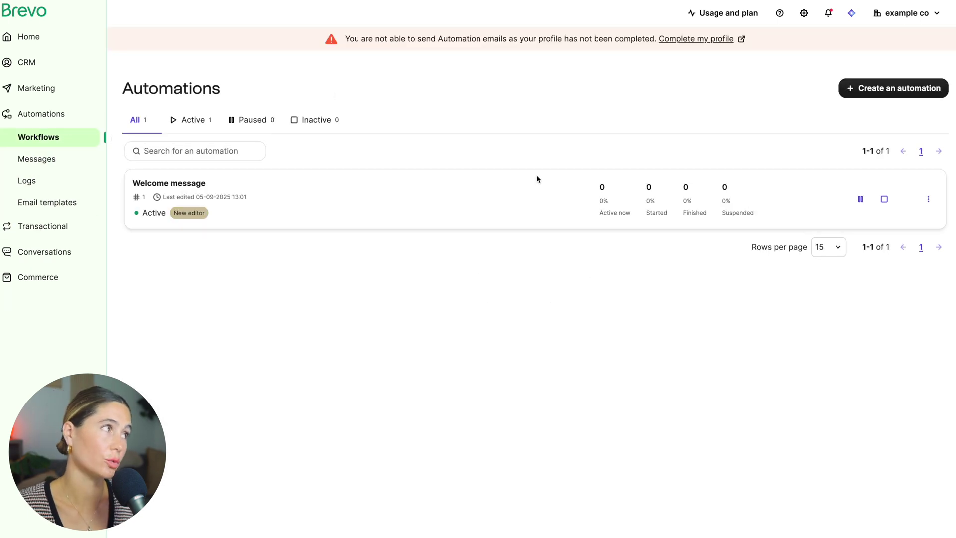
pyautogui.click(47, 164)
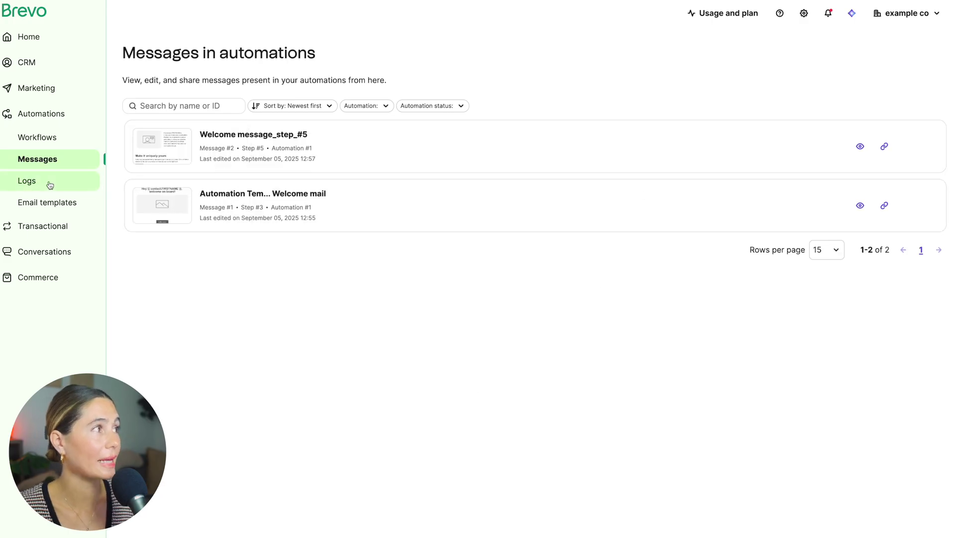
pyautogui.click(47, 182)
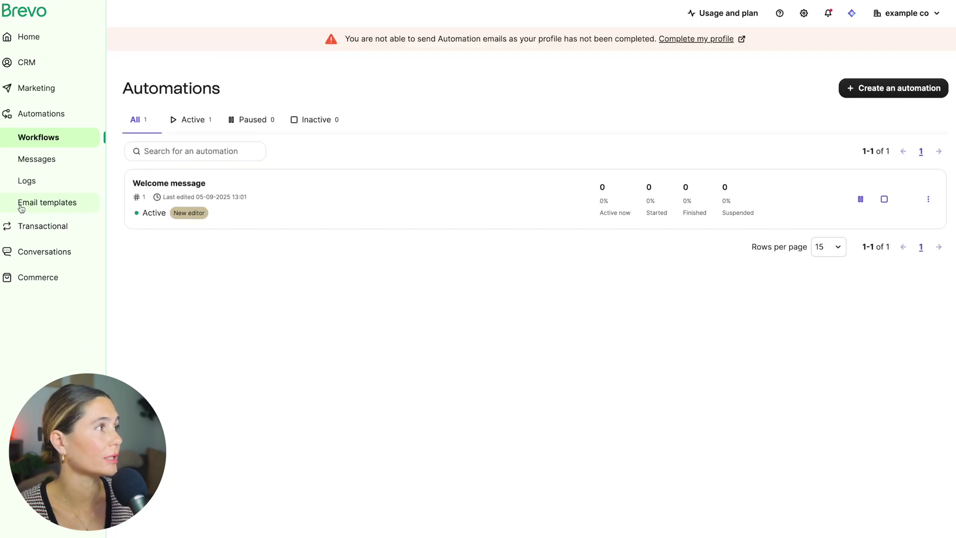
pyautogui.click(23, 256)
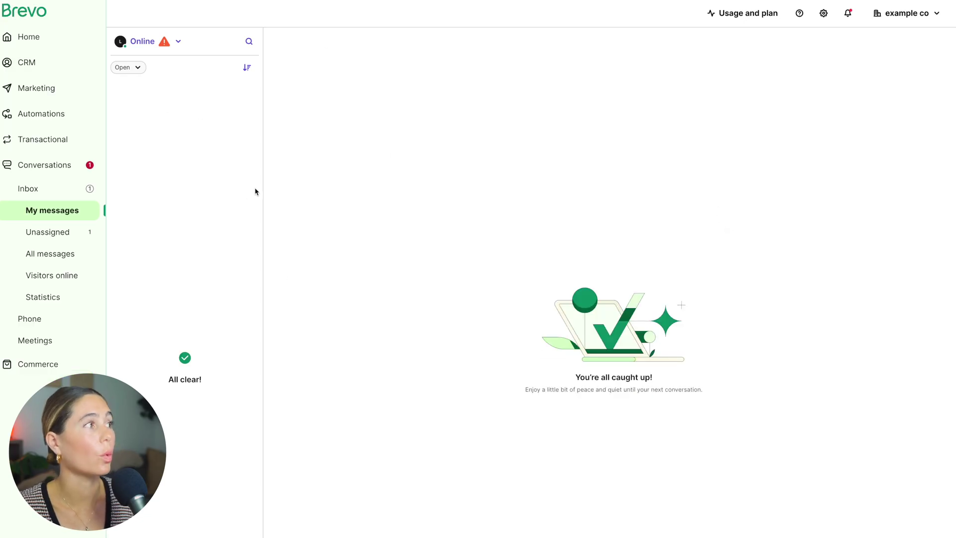
# Return to the Brevo home dashboard.
pyautogui.click(35, 41)
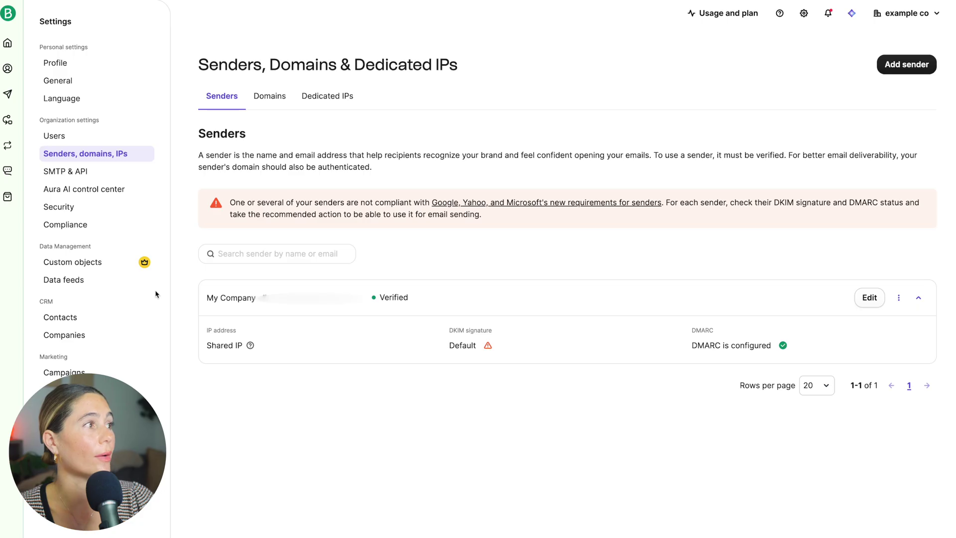
# Give the tennis_special template a Text header and paste in the tennis season message body.
pyautogui.click(929, 72)
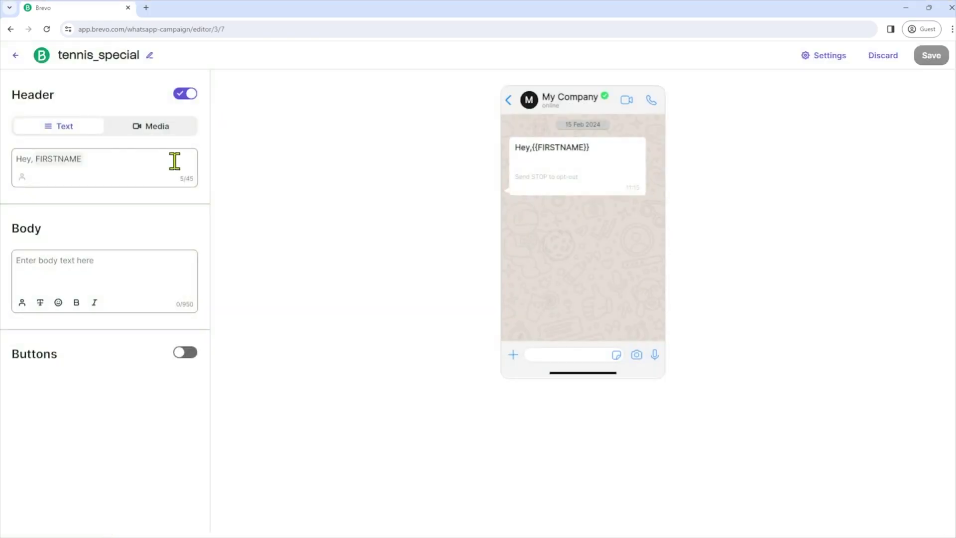
pyautogui.click(170, 127)
pyautogui.click(78, 136)
pyautogui.click(128, 269)
pyautogui.write("We're kicking off the new tennis season at our club! Sign up now for lessons and improve your game. Your first lesson is free! For more info check the below link:")
pyautogui.hotkey('ctrl', 'a')
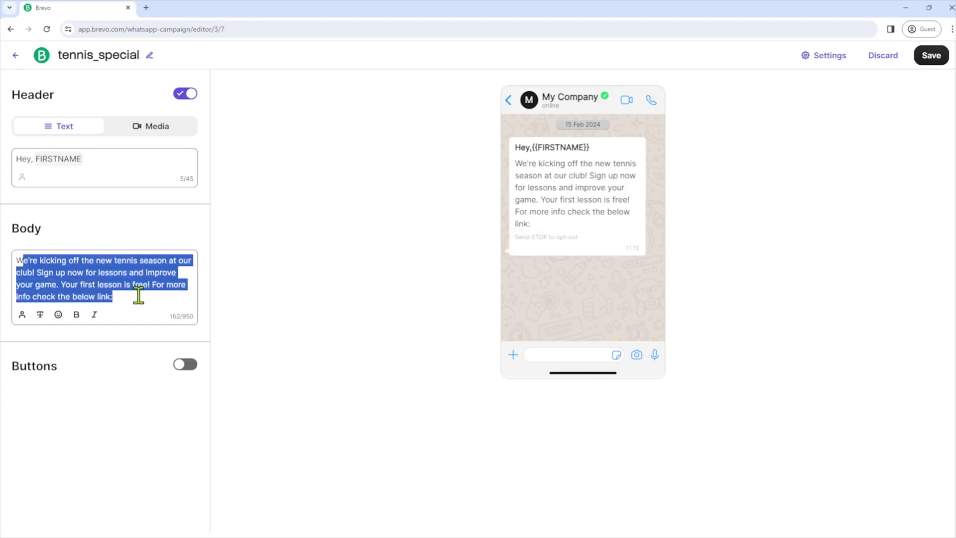
pyautogui.click(141, 293)
pyautogui.moveTo(61, 284); pyautogui.dragTo(153, 293)
pyautogui.click(140, 296)
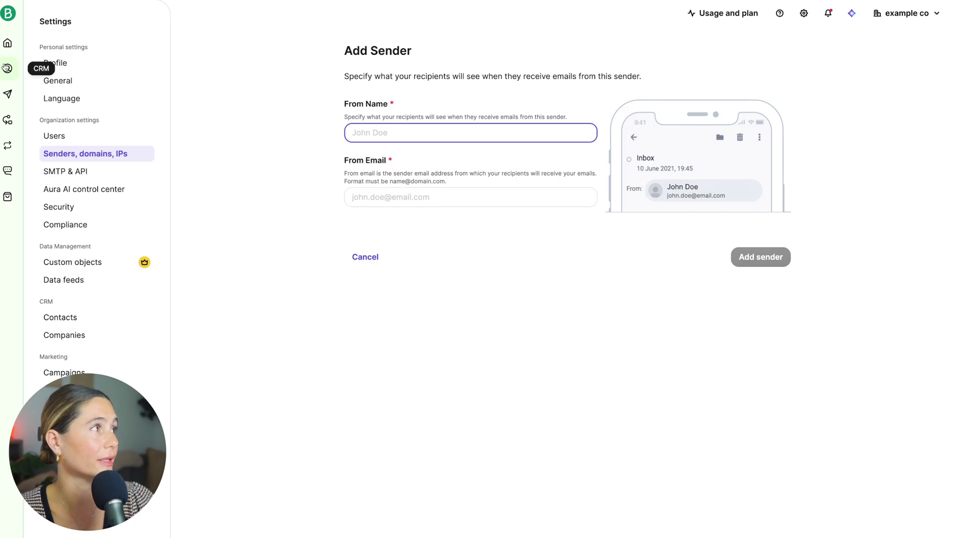
# Go to CRM Contacts and start creating a new contact.
pyautogui.click(8, 68)
pyautogui.click(97, 99)
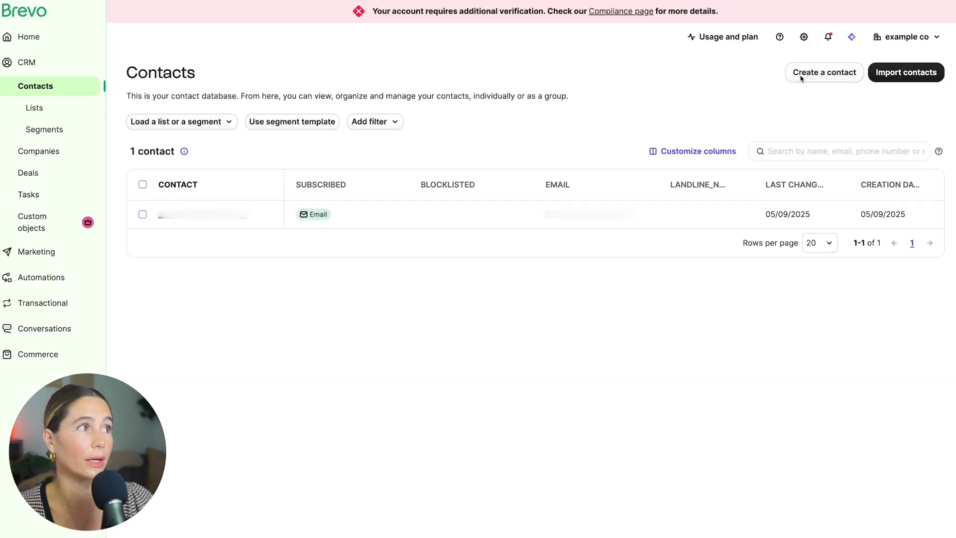
pyautogui.click(802, 76)
# Look over the first name, last name, landline, timezone and job title fields, then close without saving.
pyautogui.click(823, 87)
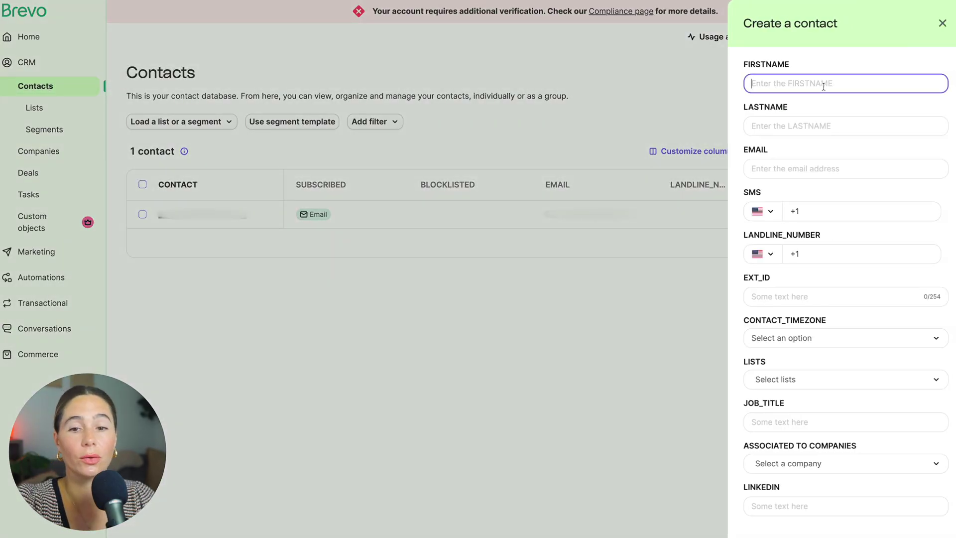
pyautogui.click(814, 128)
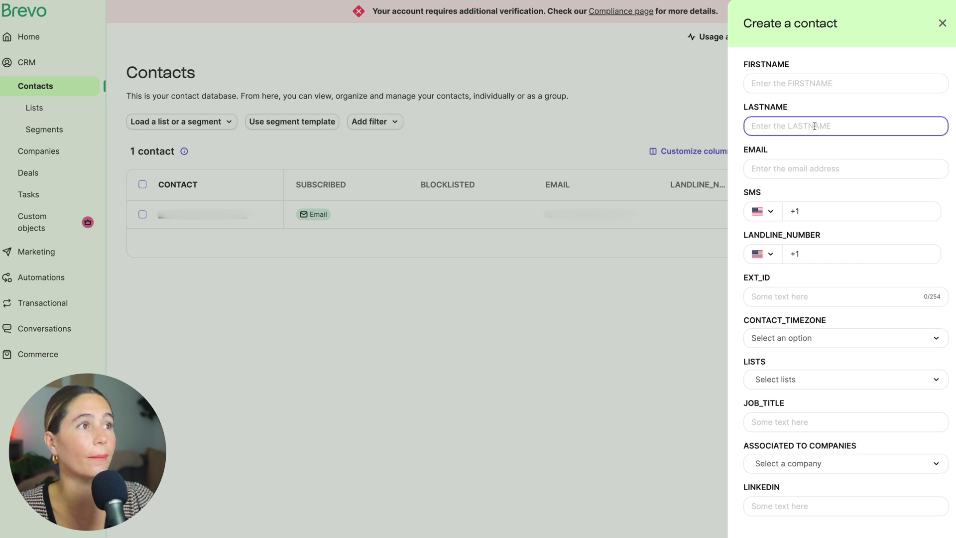
pyautogui.click(860, 220)
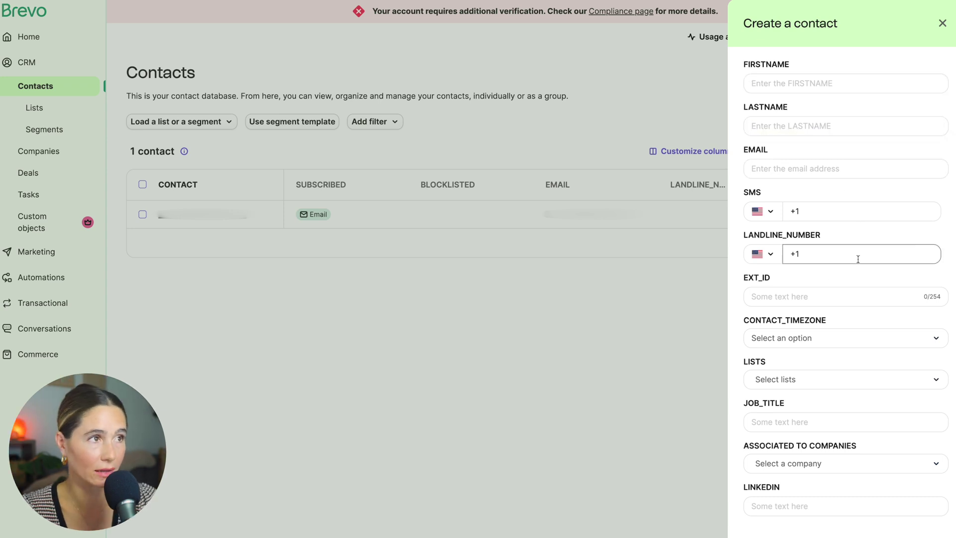
pyautogui.click(795, 344)
pyautogui.click(856, 330)
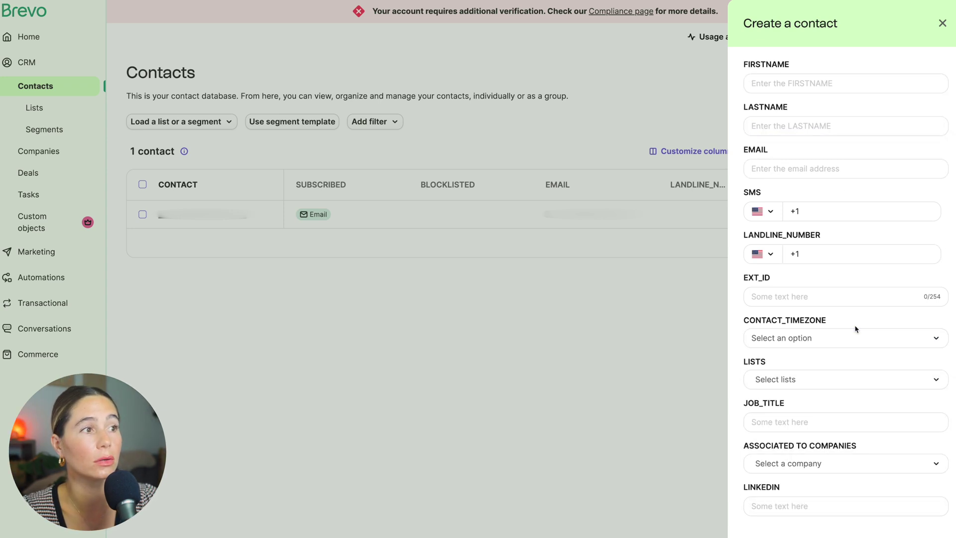
pyautogui.press('Tab')
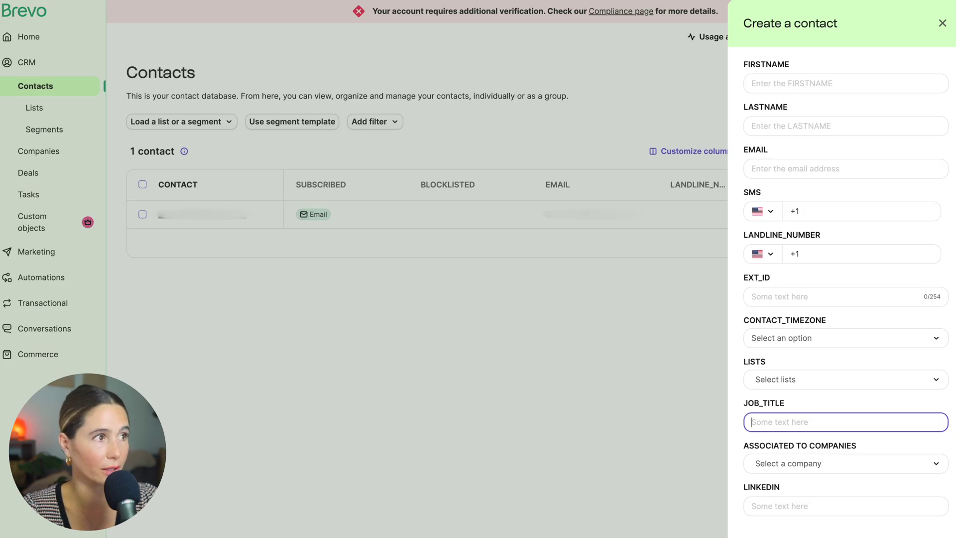
pyautogui.click(646, 353)
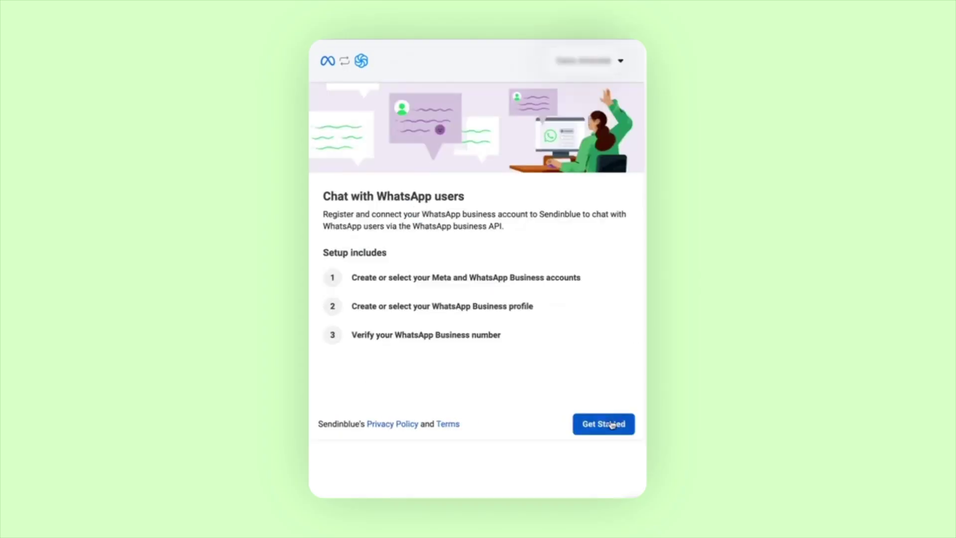
# Start the WhatsApp connection and choose the Brevo business account as the Meta business account.
pyautogui.click(612, 424)
pyautogui.click(612, 425)
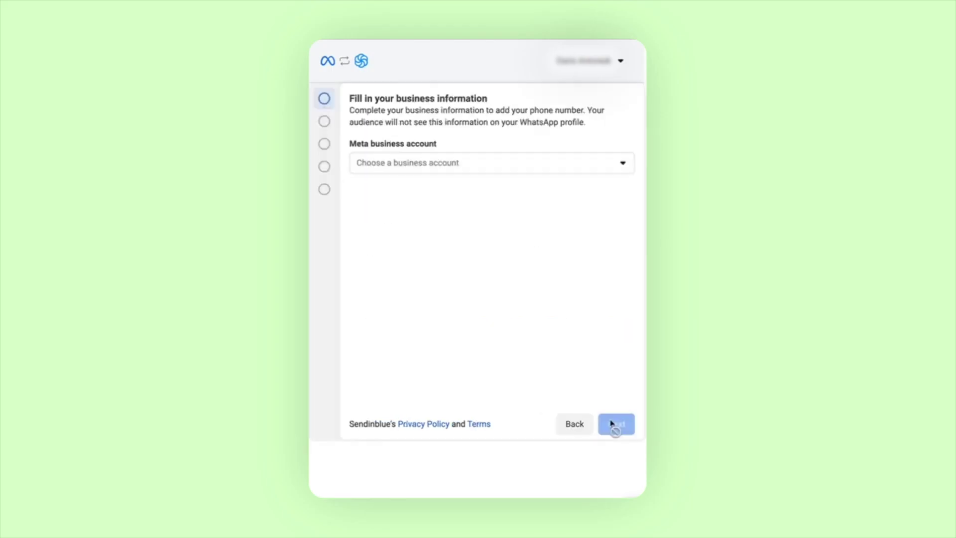
pyautogui.click(584, 162)
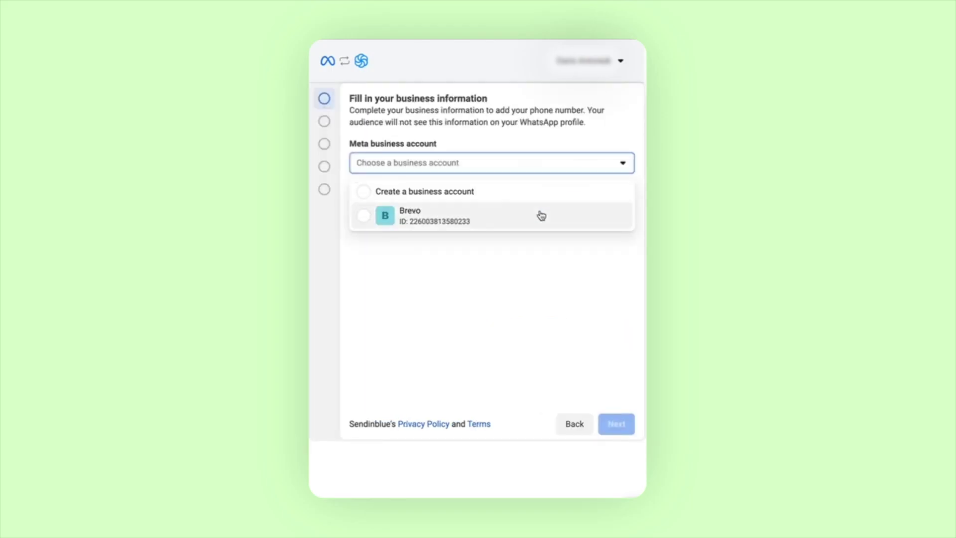
pyautogui.click(540, 215)
pyautogui.click(617, 424)
pyautogui.click(617, 424)
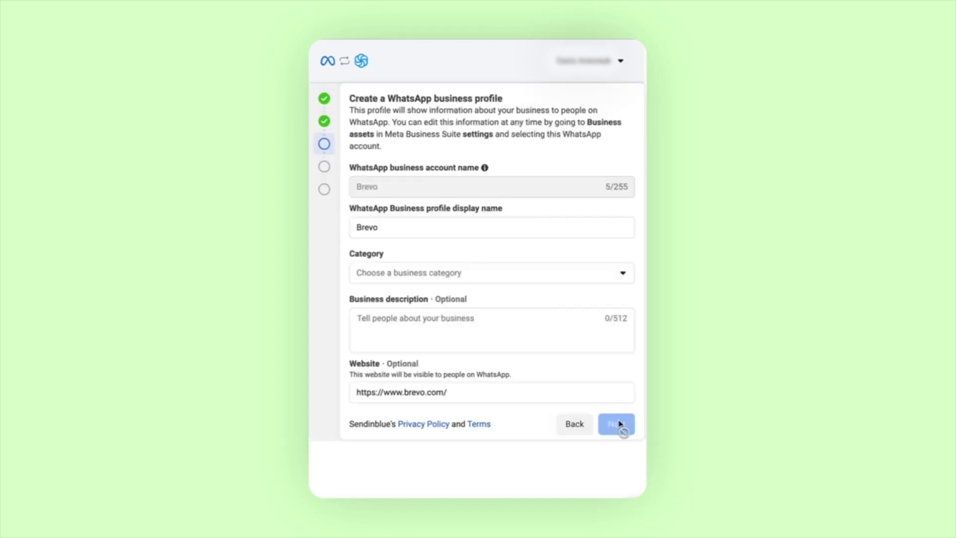
# Set the business category to Professional services and enter the phone number with the UA +380 code.
pyautogui.click(587, 277)
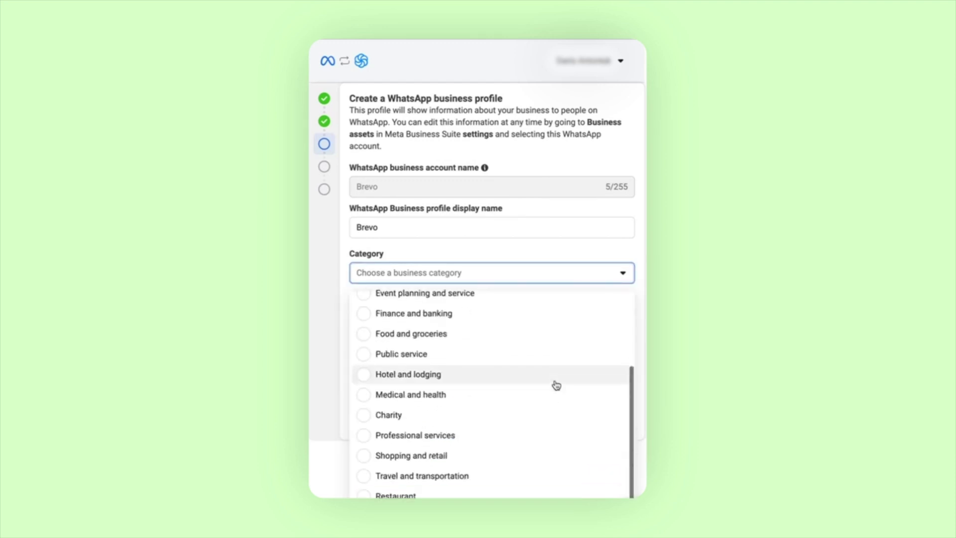
pyautogui.click(488, 438)
pyautogui.click(617, 424)
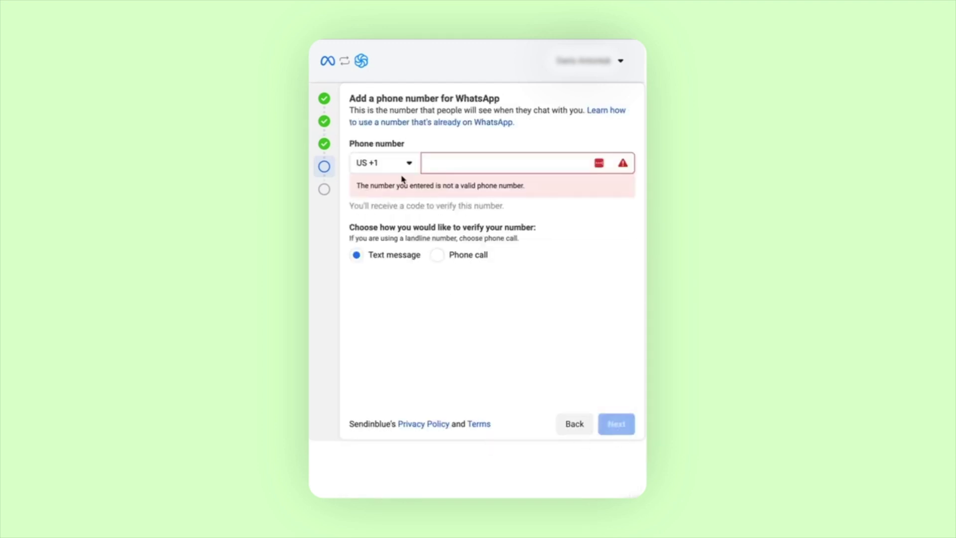
pyautogui.click(384, 163)
pyautogui.click(423, 265)
pyautogui.click(451, 169)
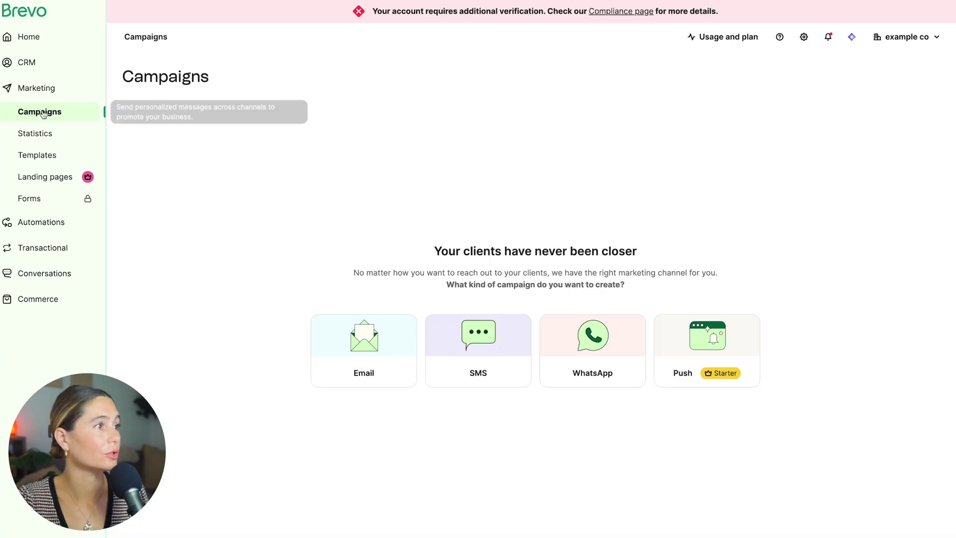
# Create an SMS campaign named 'example SMS', then go to the Automations workflows.
pyautogui.click(505, 373)
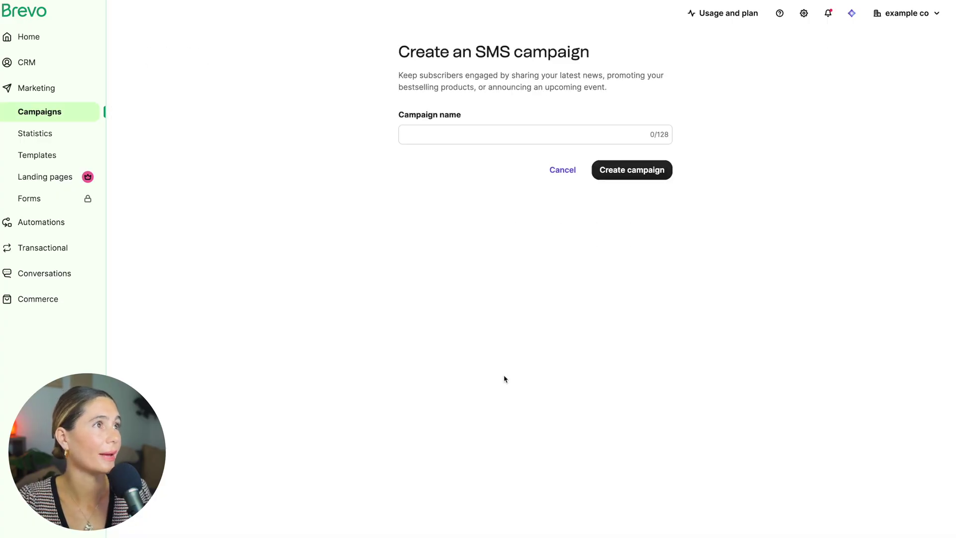
pyautogui.click(556, 131)
pyautogui.write('example')
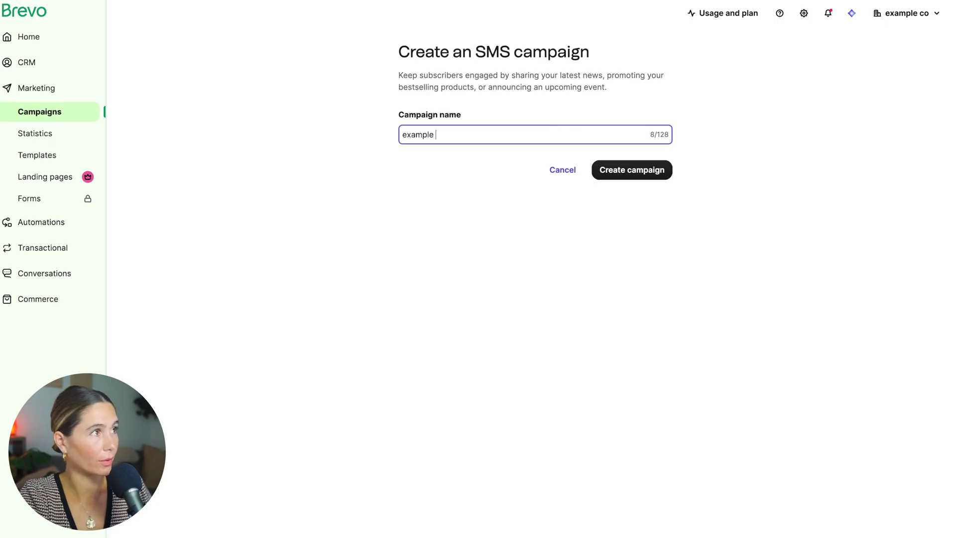
pyautogui.write(' SMS')
pyautogui.click(639, 170)
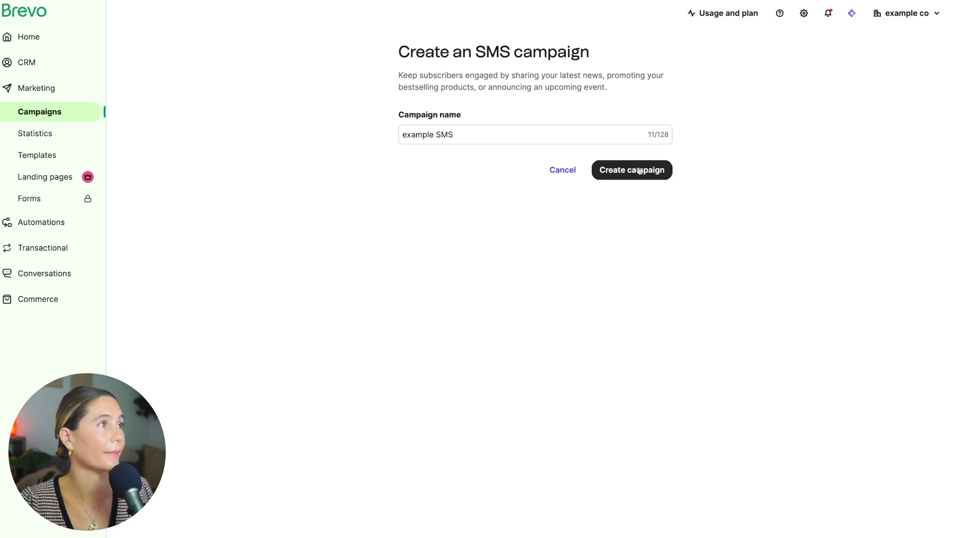
pyautogui.click(73, 224)
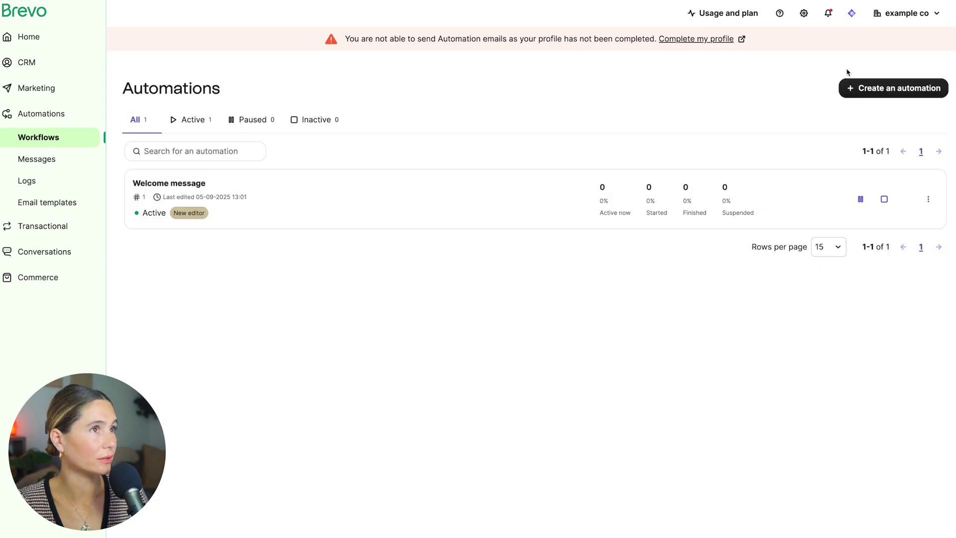
# Create an automation from the Welcome message template, triggered by the Contacts involved in conversations #4 list.
pyautogui.click(871, 86)
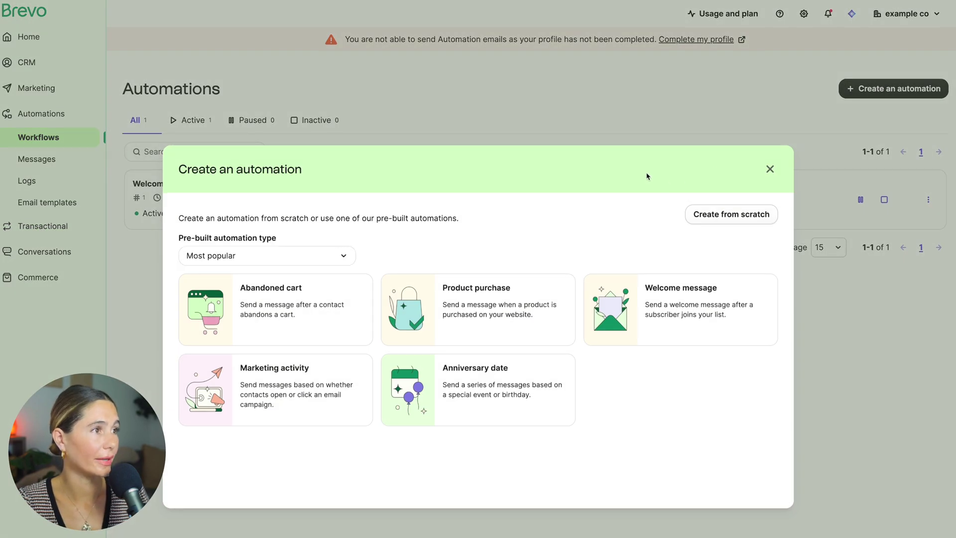
pyautogui.click(697, 326)
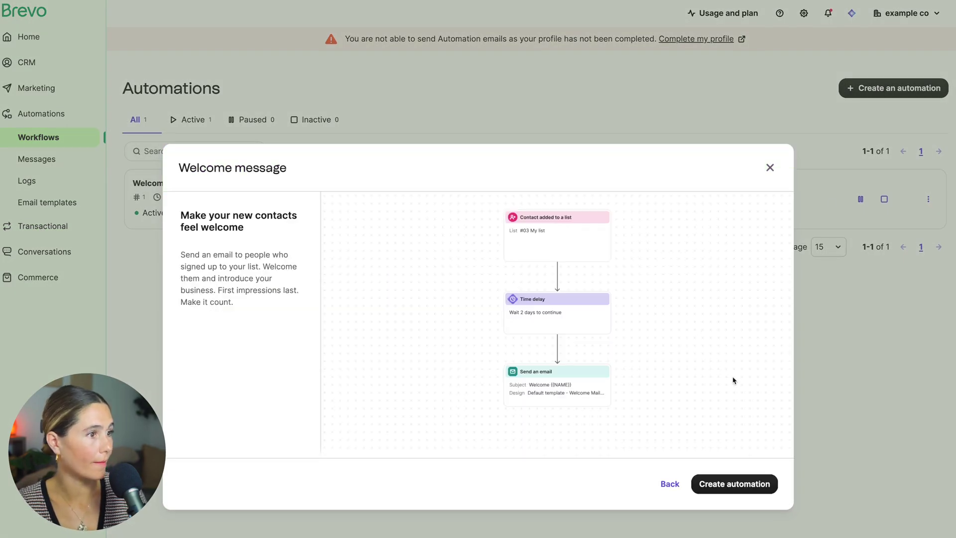
pyautogui.click(741, 489)
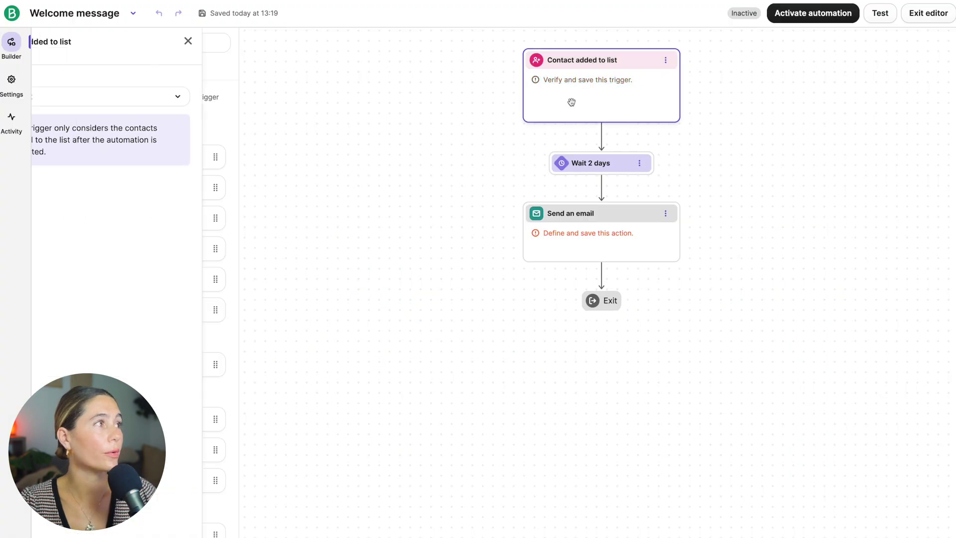
pyautogui.click(214, 102)
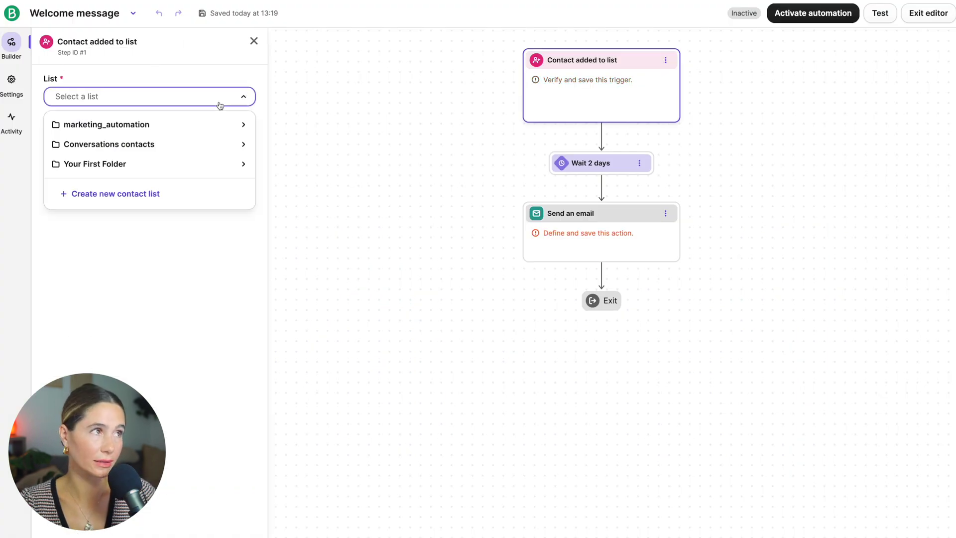
pyautogui.click(188, 144)
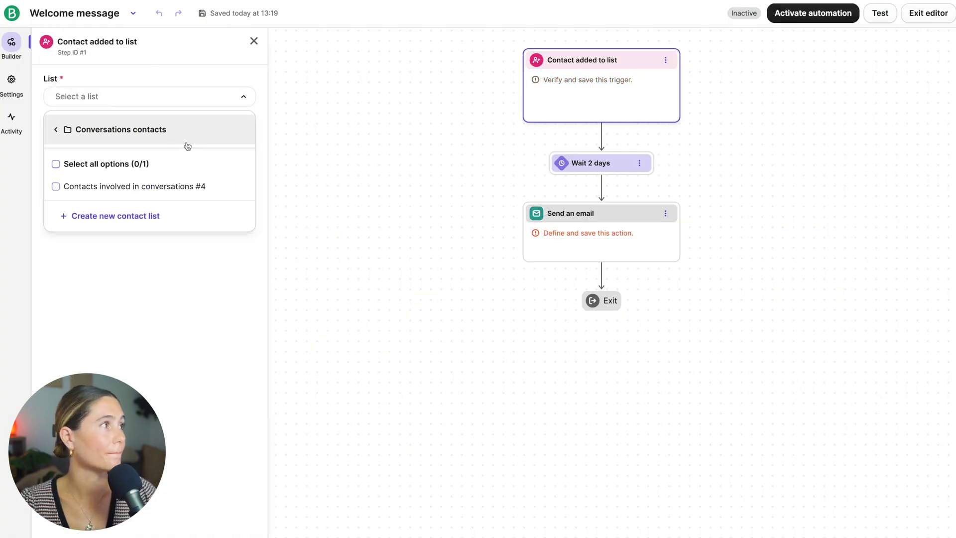
pyautogui.click(186, 165)
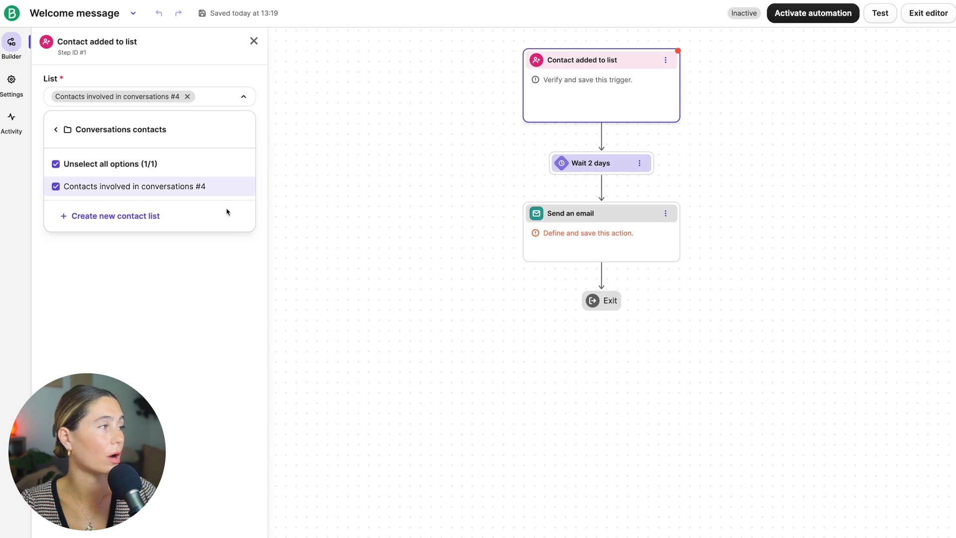
pyautogui.click(192, 302)
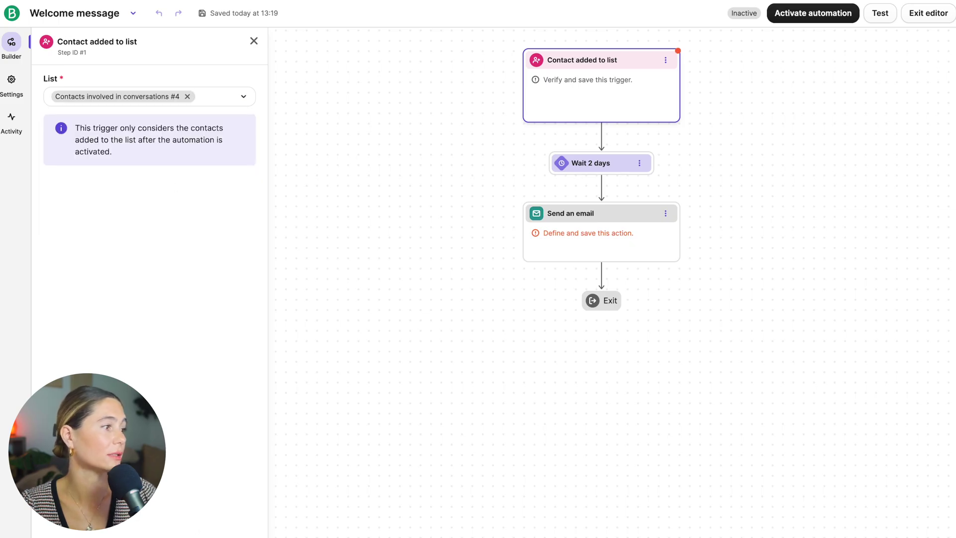
pyautogui.click(254, 41)
# Check the Wait 2 days step, then select the automation title for renaming.
pyautogui.click(593, 163)
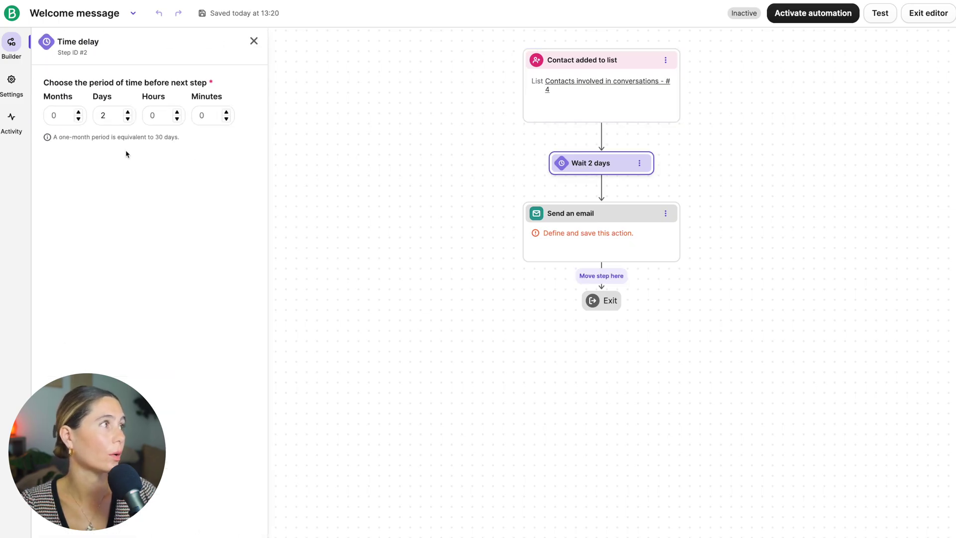
pyautogui.doubleClick(105, 115)
pyautogui.click(254, 41)
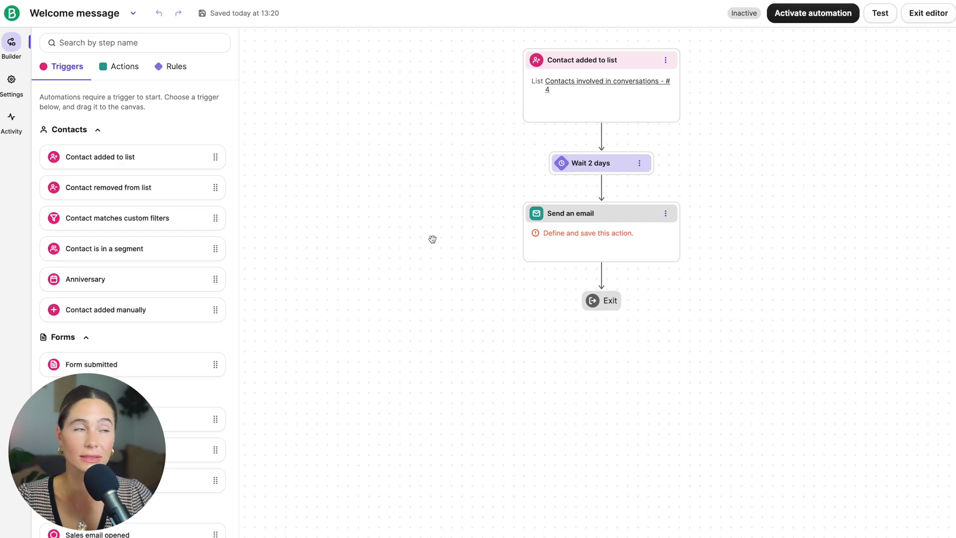
pyautogui.doubleClick(125, 13)
pyautogui.hotkey('ctrl', 'a')
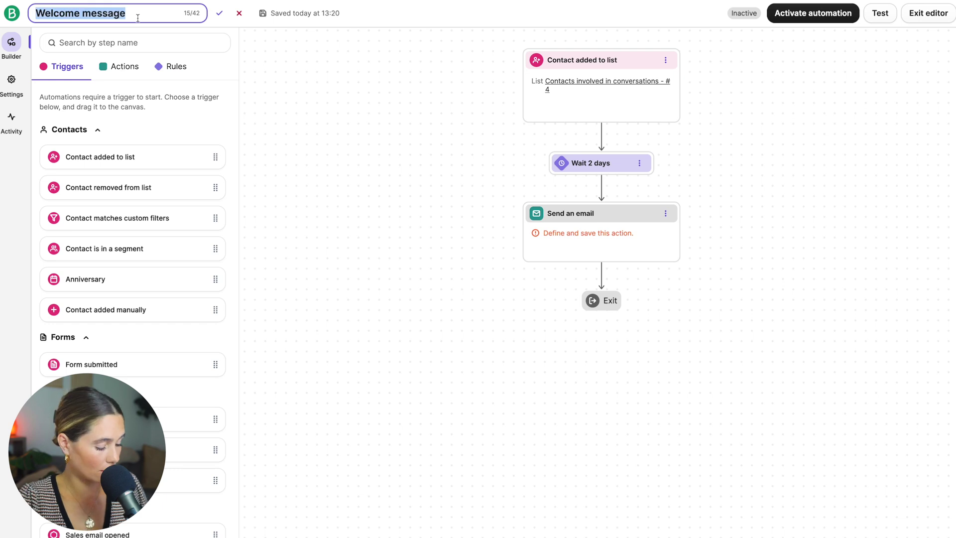
# Rename the automation to 'Black friday sale' and review the trigger's list settings.
pyautogui.write('Black friday sale')
pyautogui.press('Return')
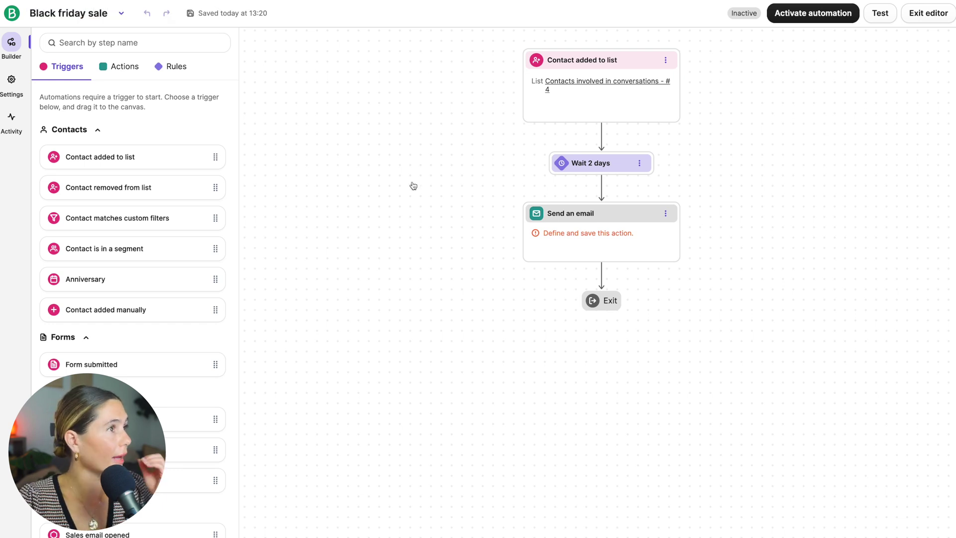
pyautogui.click(608, 112)
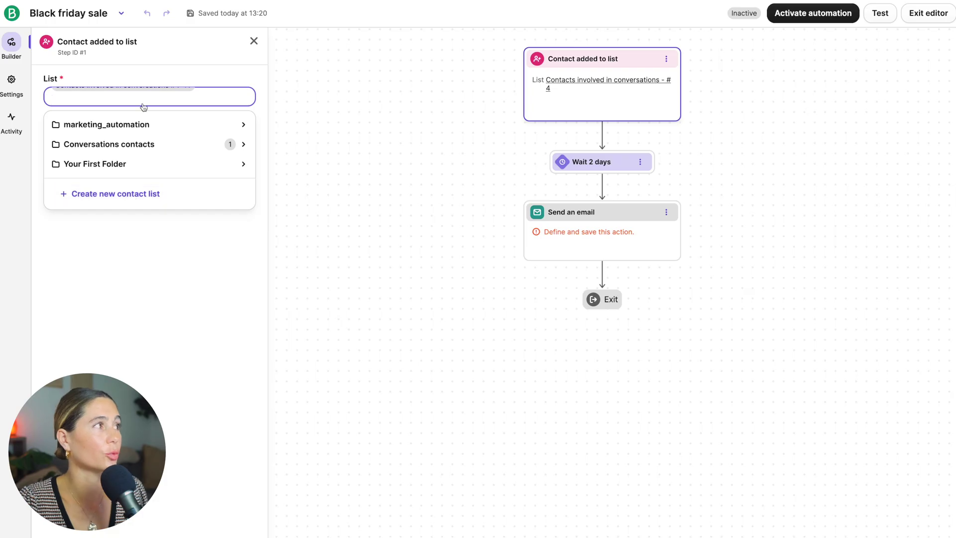
pyautogui.click(323, 163)
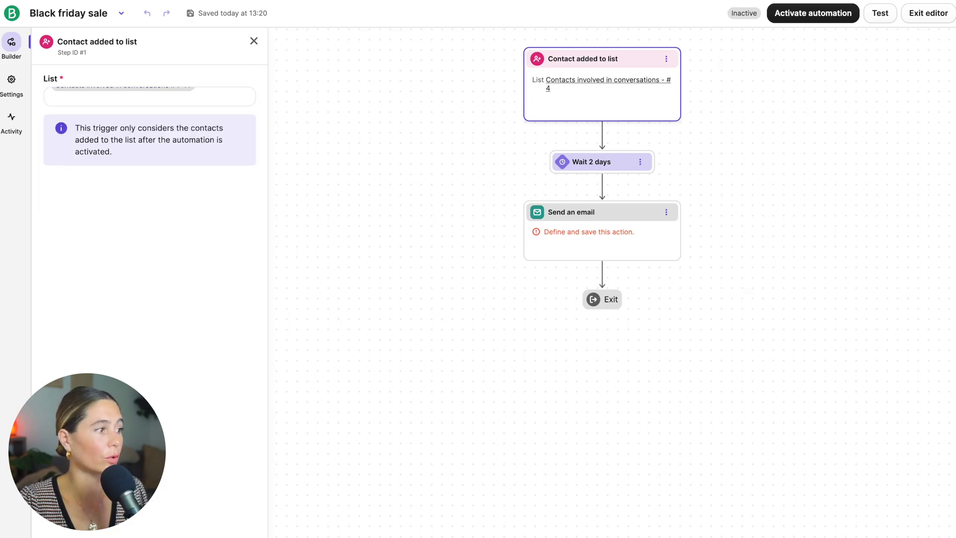
pyautogui.click(688, 529)
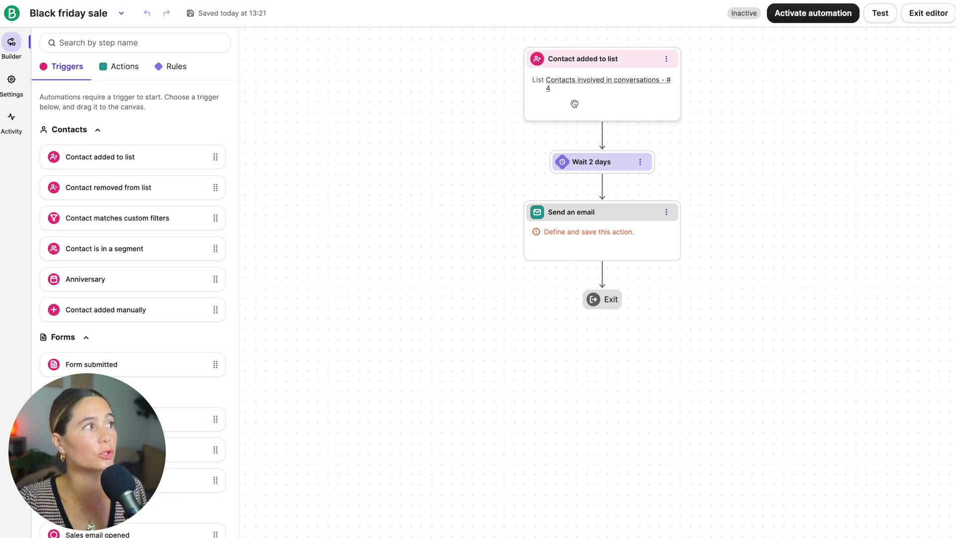
# Review the Wait 2 days and Send an email steps, then show the available actions.
pyautogui.click(593, 162)
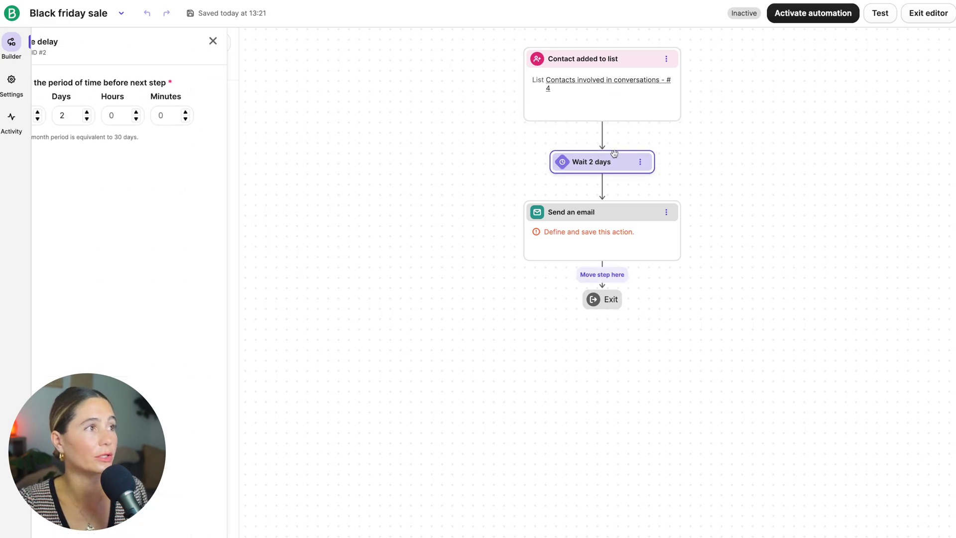
pyautogui.click(620, 214)
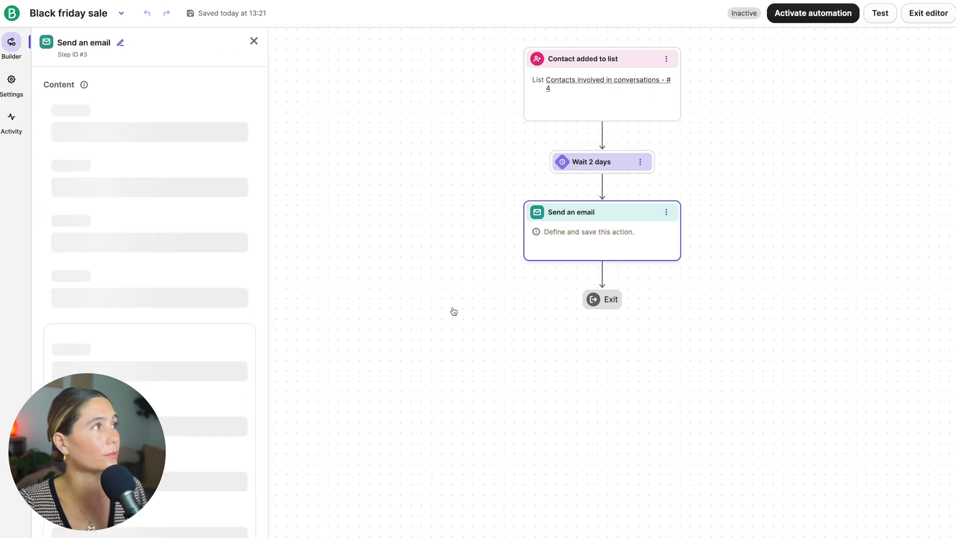
pyautogui.click(254, 41)
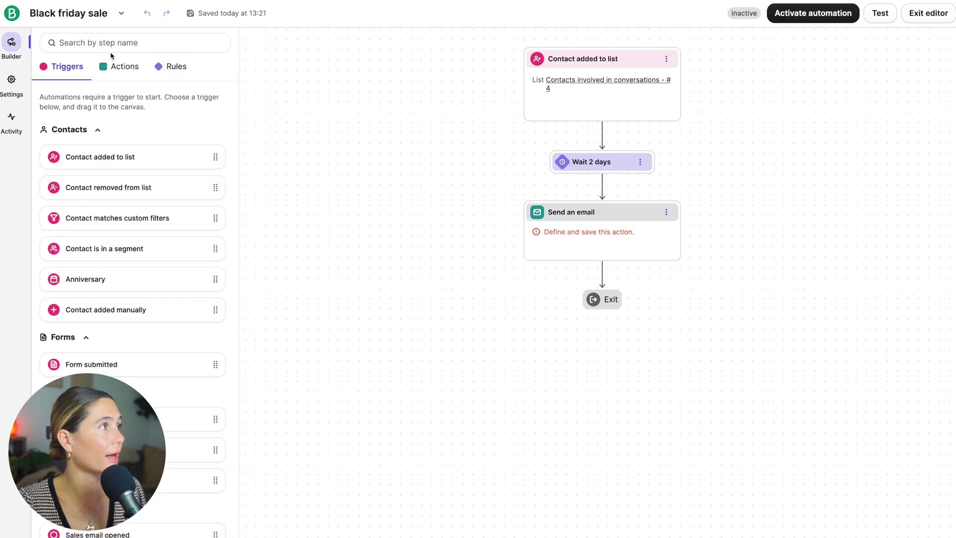
pyautogui.click(124, 67)
# Add a Send an SMS step after the email with a FIRSTNAME-personalised 70% off black friday message.
pyautogui.scroll(-2, 99, 299)
pyautogui.moveTo(87, 336); pyautogui.dragTo(600, 297)
pyautogui.click(175, 260)
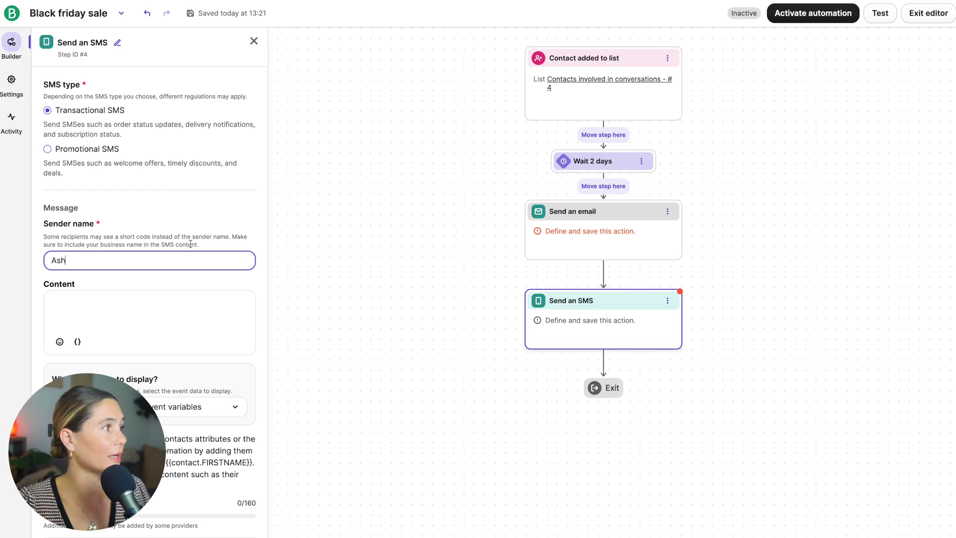
pyautogui.click(149, 317)
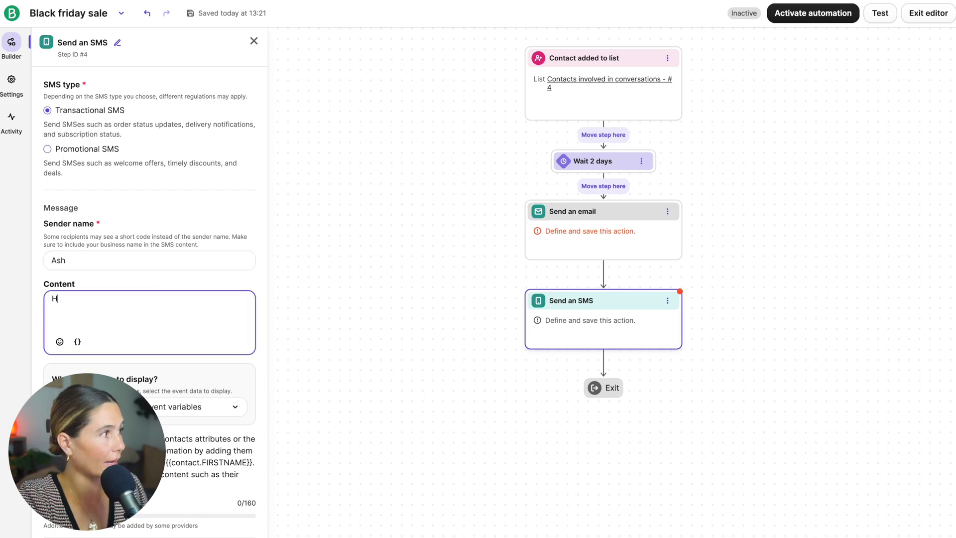
pyautogui.click(77, 341)
pyautogui.write('right now you can save 70% off with our black friday sale')
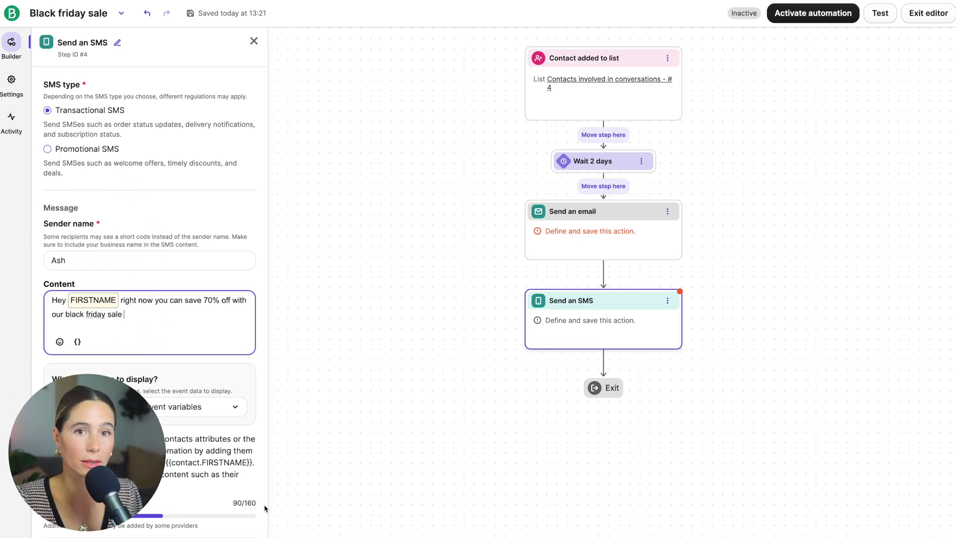
pyautogui.click(574, 196)
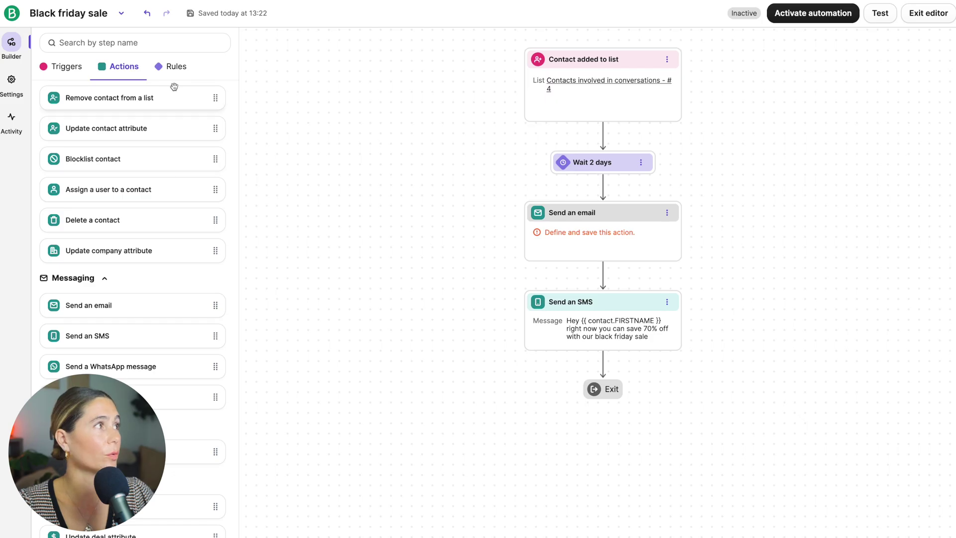
# Insert a 3-hour Time delay between the Send an email and Send an SMS steps.
pyautogui.click(177, 67)
pyautogui.moveTo(94, 138); pyautogui.dragTo(561, 286)
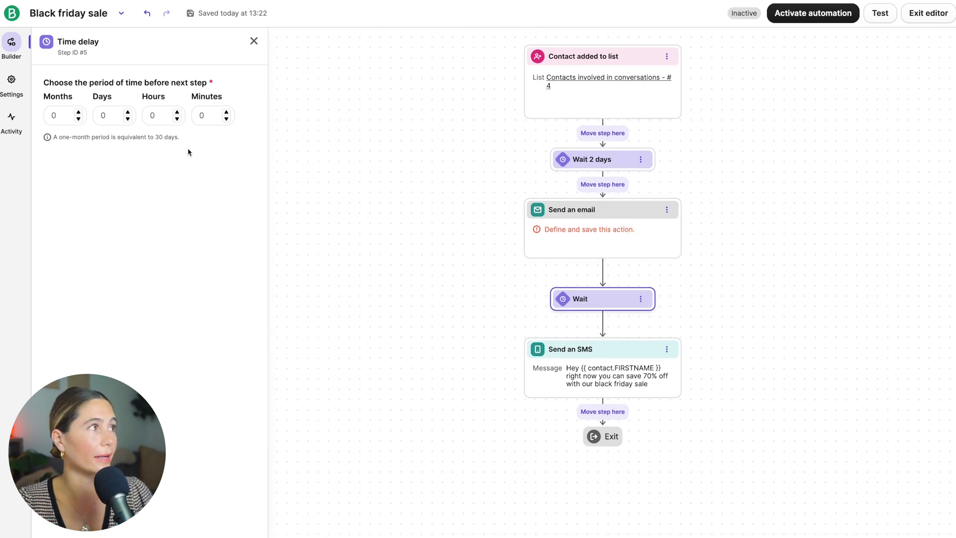
pyautogui.click(177, 112)
pyautogui.click(177, 112)
pyautogui.click(177, 112)
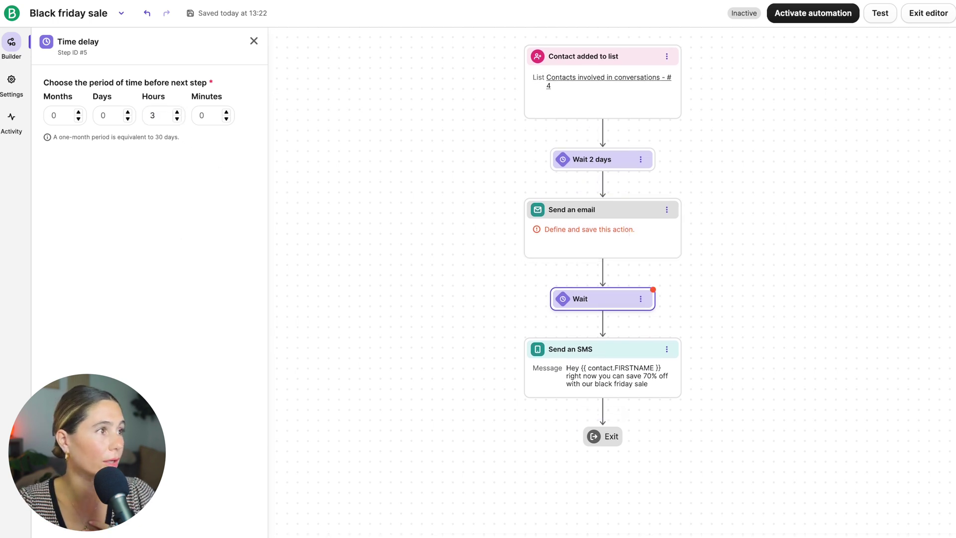
pyautogui.press('Escape')
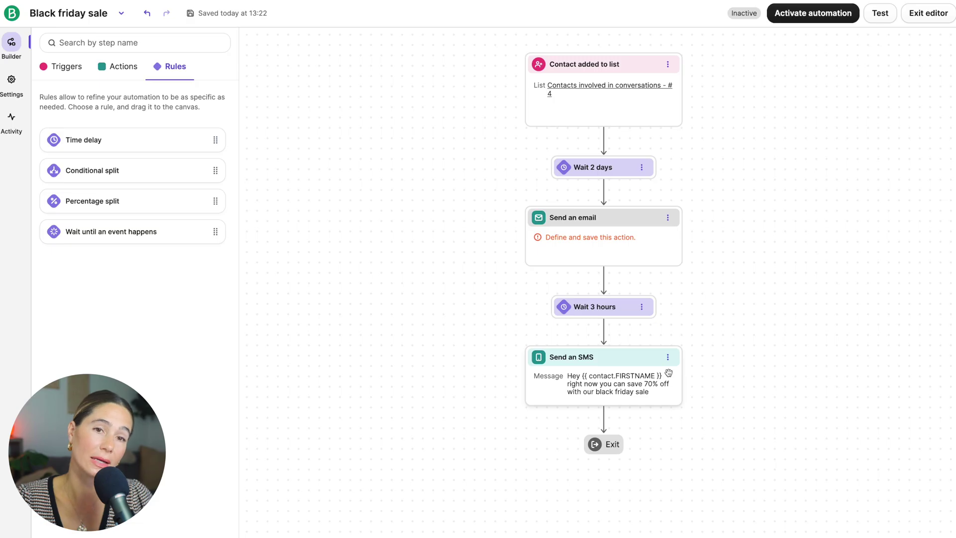
# Delete the WhatsApp message step after the SMS and activate the Black friday sale automation.
pyautogui.click(124, 66)
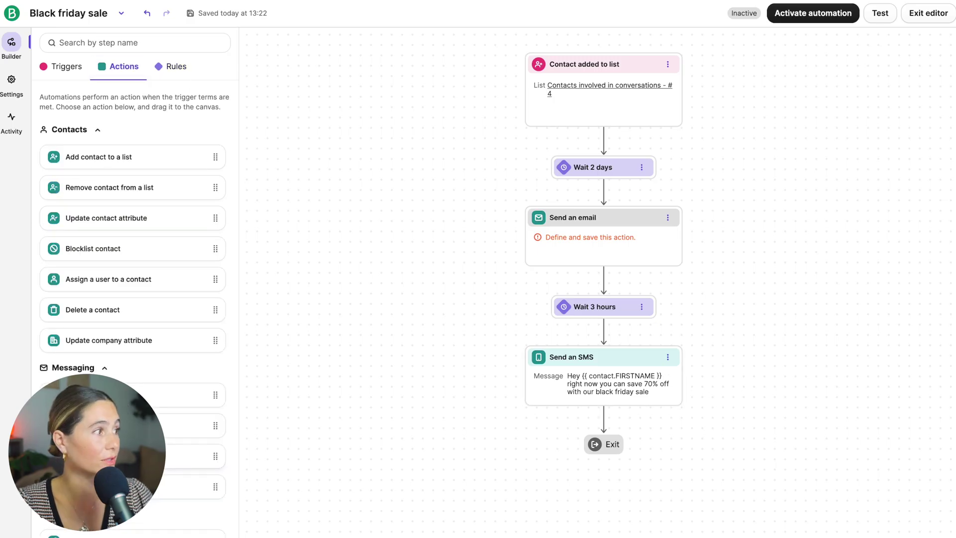
pyautogui.moveTo(99, 457); pyautogui.dragTo(572, 428)
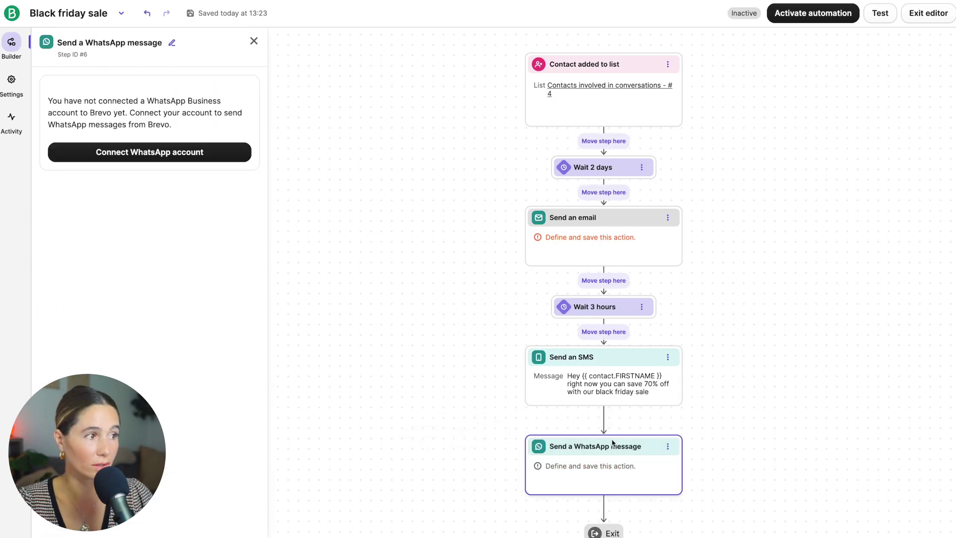
pyautogui.click(275, 37)
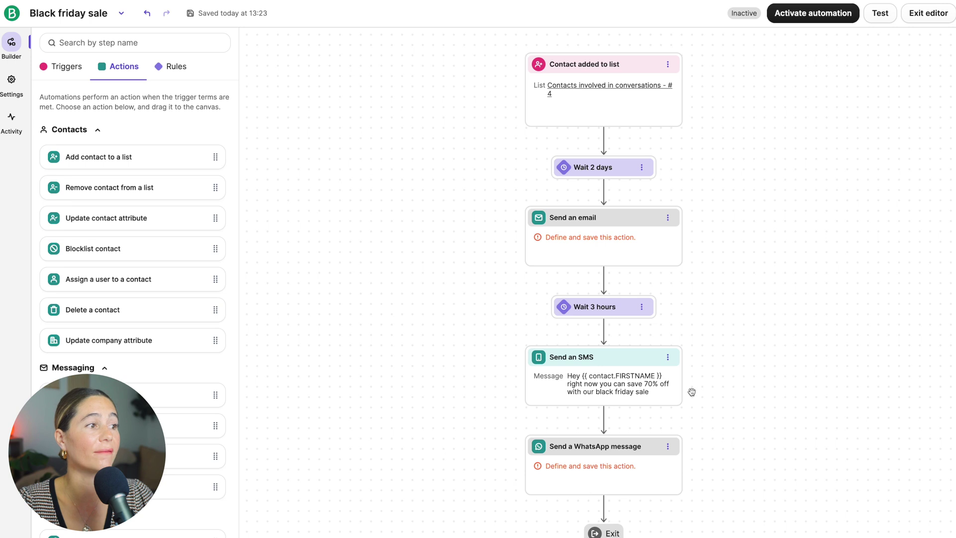
pyautogui.click(667, 447)
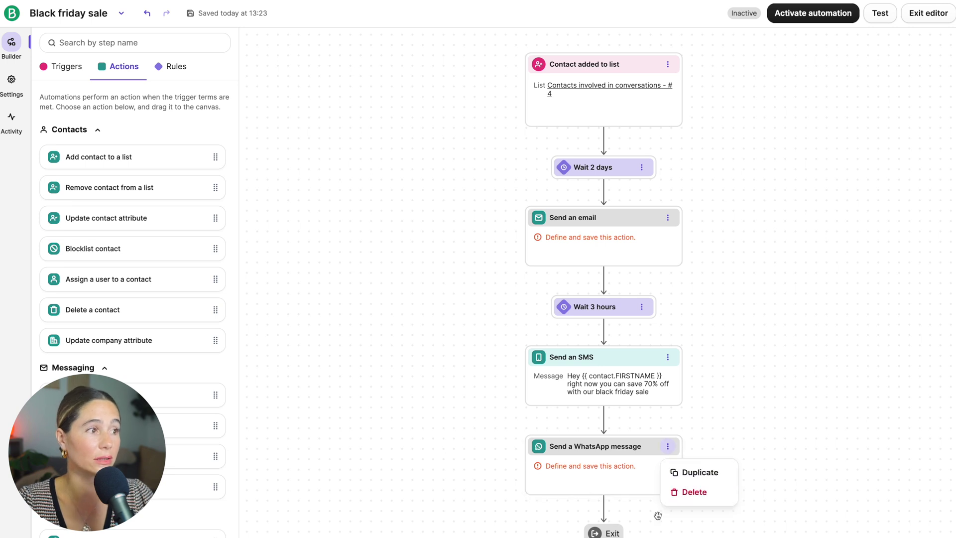
pyautogui.click(689, 492)
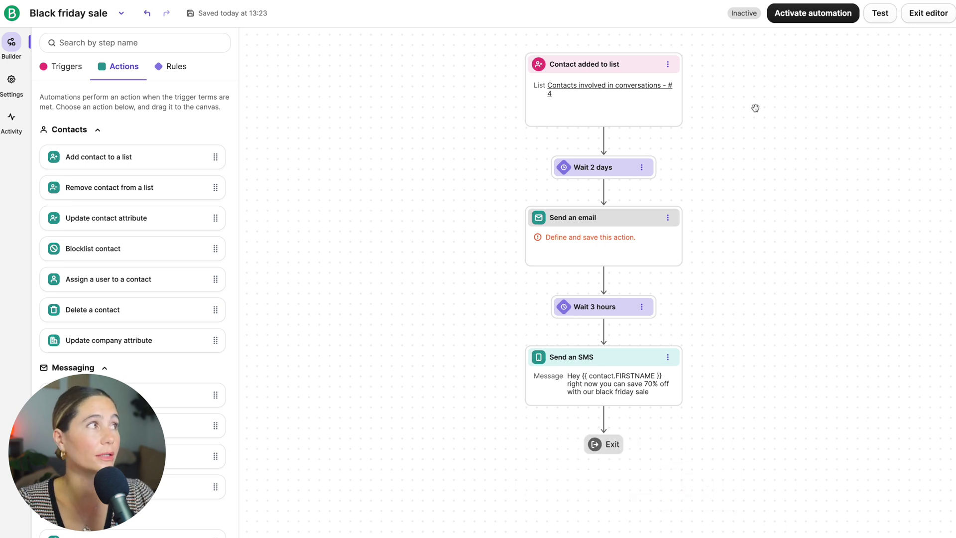
pyautogui.click(825, 14)
pyautogui.click(654, 431)
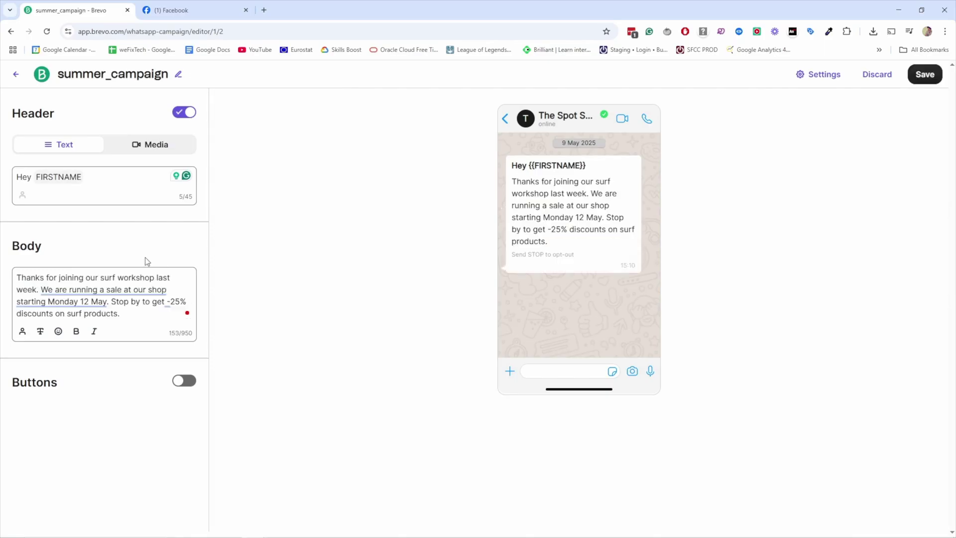
pyautogui.click(184, 369)
pyautogui.click(154, 410)
pyautogui.click(106, 502)
pyautogui.scroll(-3, 105, 348)
pyautogui.click(103, 421)
pyautogui.write('htt')
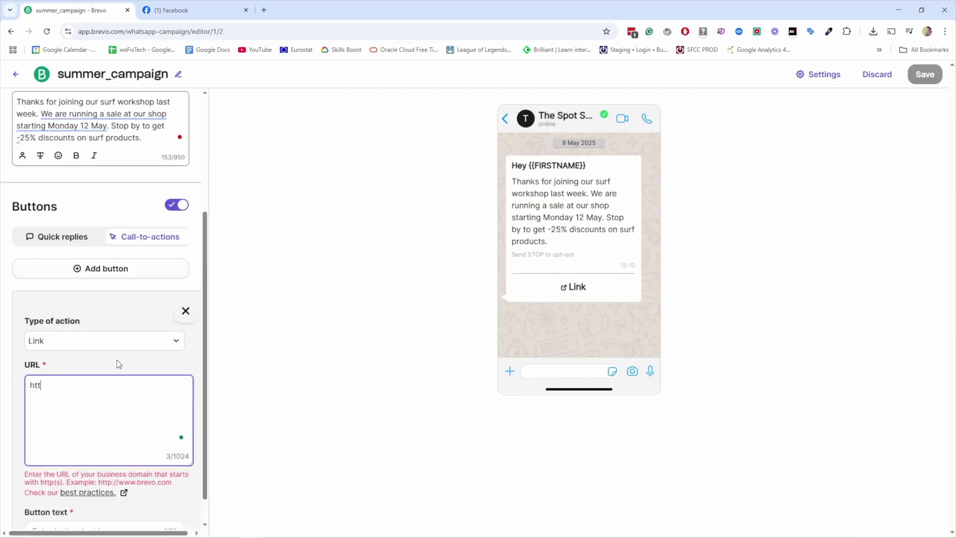
pyautogui.write('ps://punchsalad.com')
pyautogui.click(80, 499)
pyautogui.write('Check our shop')
pyautogui.press('Return')
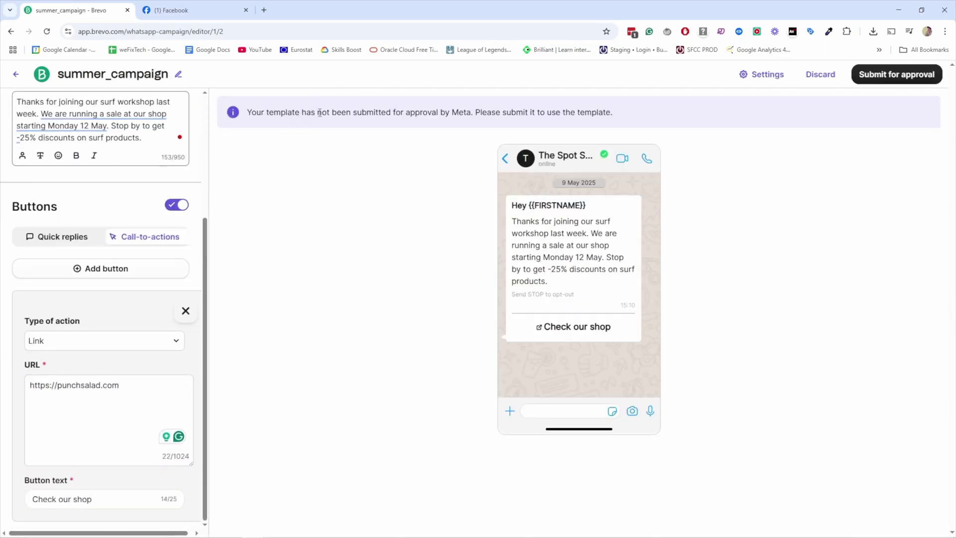
pyautogui.click(892, 74)
pyautogui.scroll(2, 755, 237)
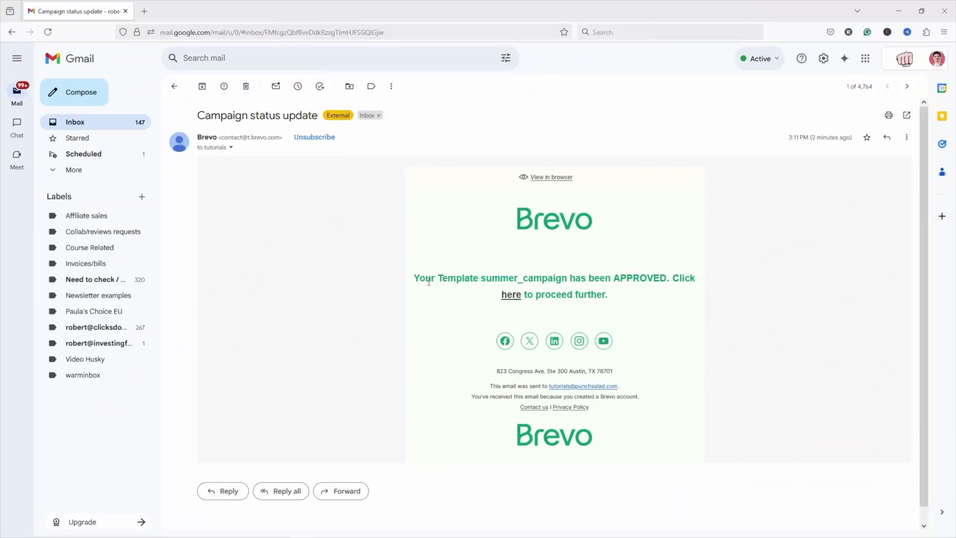
# Schedule the Summer Sale campaign's send date, then check plan usage for more WhatsApp credits.
pyautogui.hotkey('alt', 'Tab')
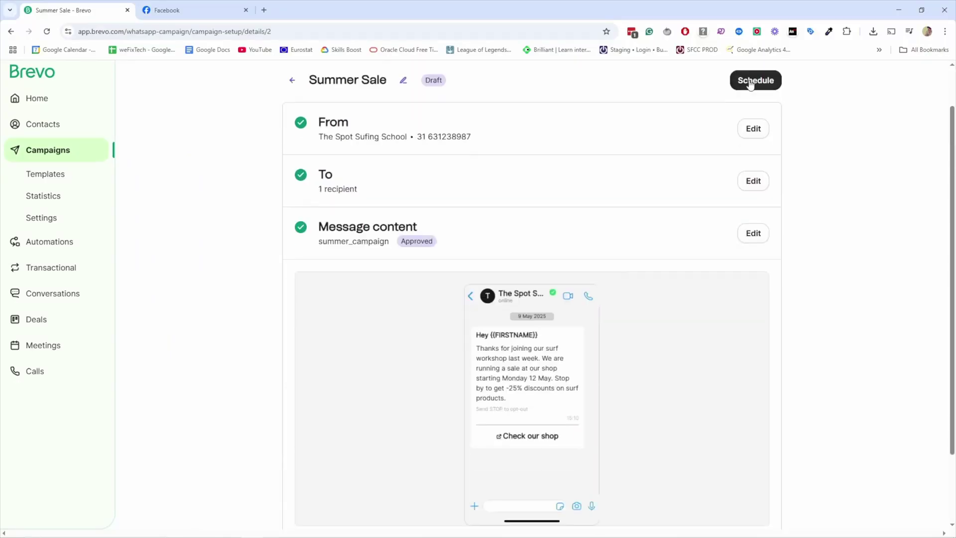
pyautogui.click(751, 81)
pyautogui.click(850, 361)
pyautogui.click(898, 504)
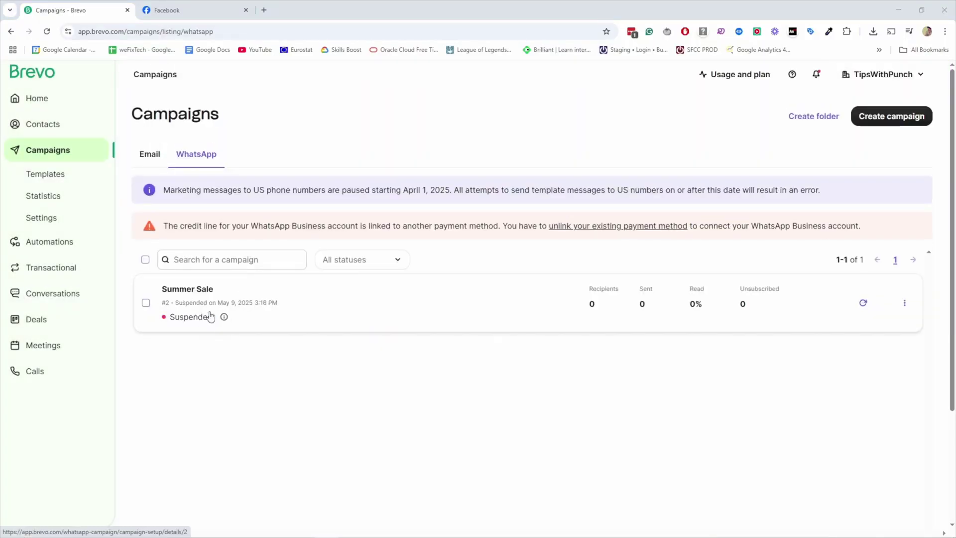
pyautogui.click(736, 76)
pyautogui.click(658, 262)
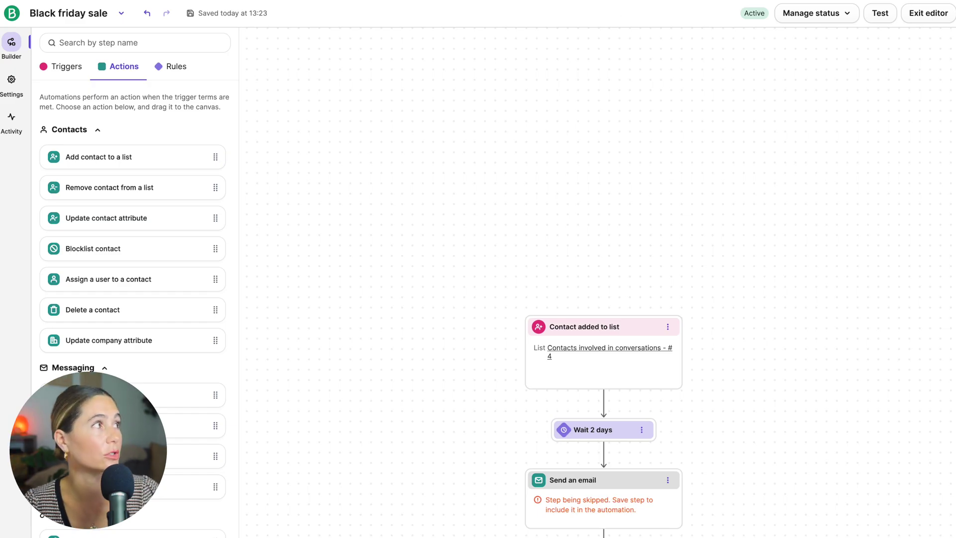
# Exit the workflow editor, go to Marketing campaigns, and start creating a new campaign.
pyautogui.click(4, 14)
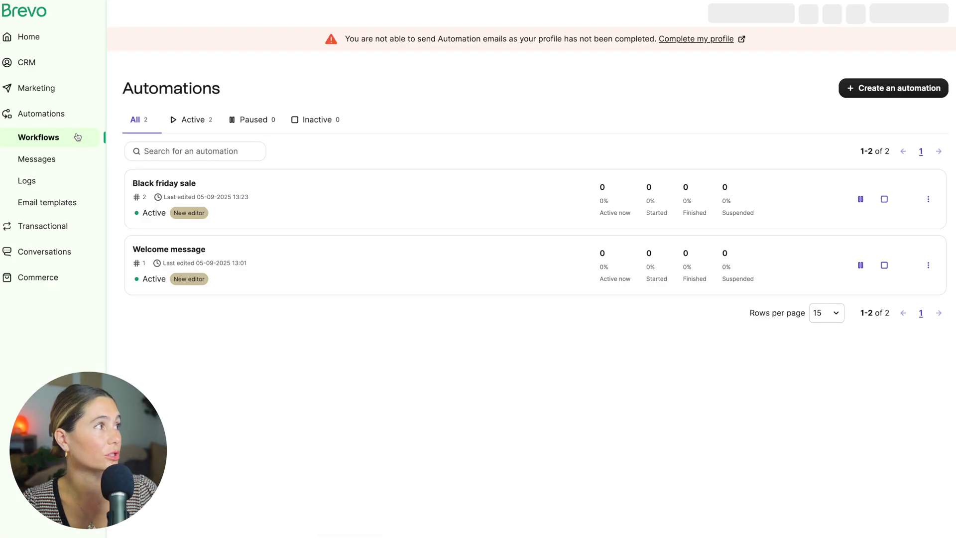
pyautogui.click(44, 90)
pyautogui.click(481, 366)
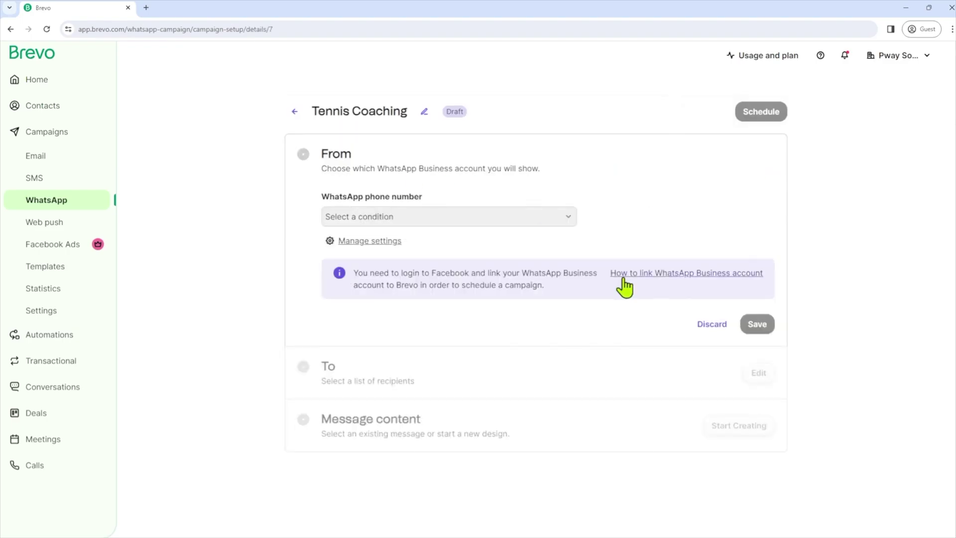
# Discard the sender edit and start creating the Tennis Coaching campaign's message content.
pyautogui.click(712, 323)
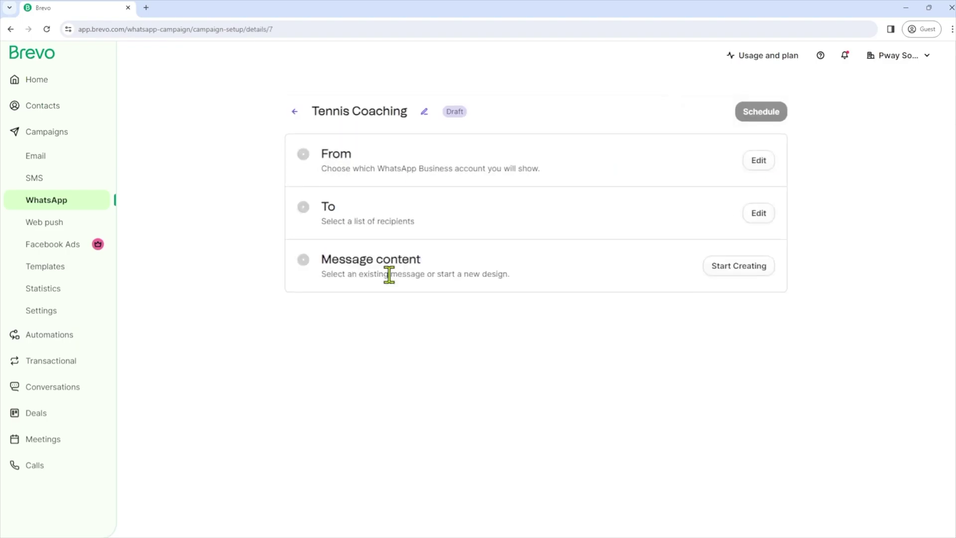
pyautogui.click(736, 264)
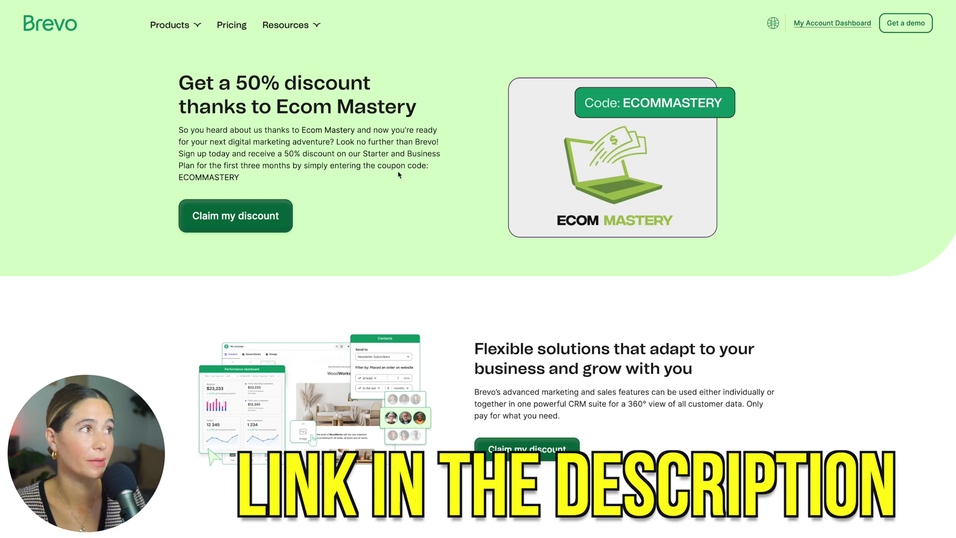
# Highlight the ECOMMASTERY coupon code on the Ecom Mastery discount page.
pyautogui.moveTo(180, 178); pyautogui.dragTo(240, 178)
pyautogui.click(259, 184)
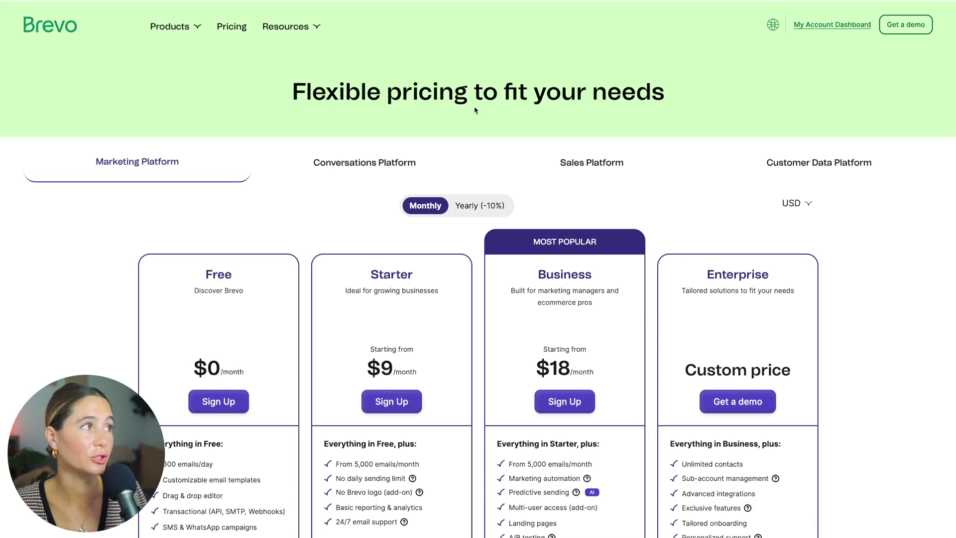
pyautogui.scroll(-4, 475, 109)
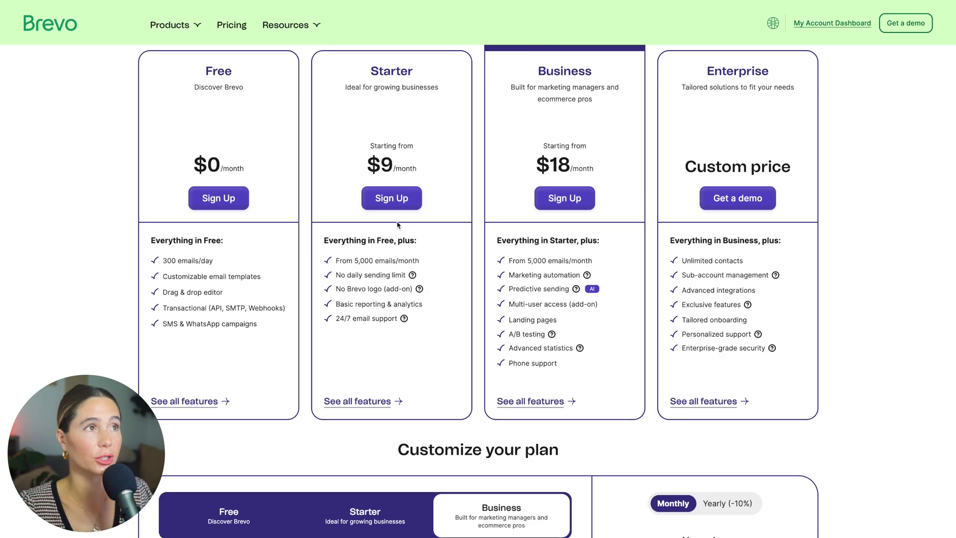
pyautogui.scroll(1, 396, 223)
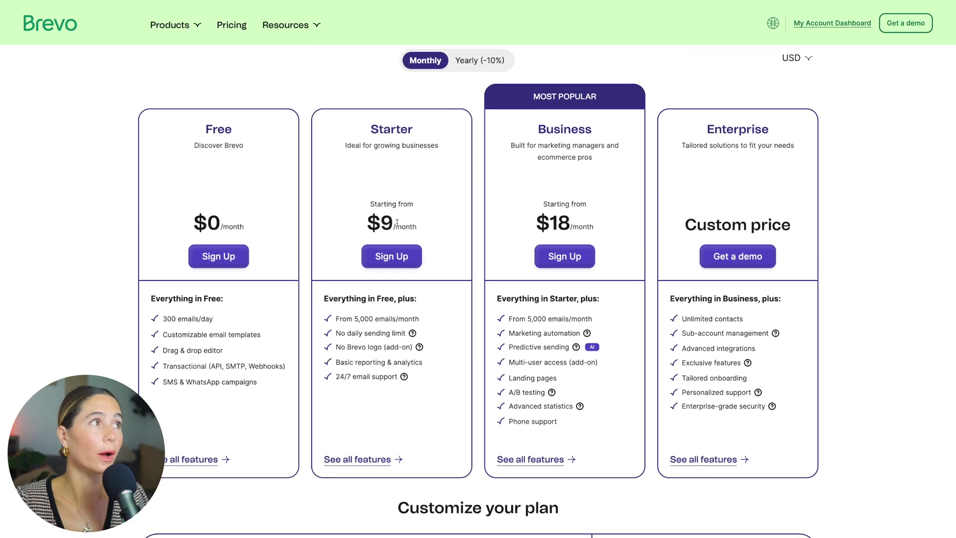
# Switch pricing to Yearly (-10%) billing, showing Starter at $8.08 and Business at $16.17.
pyautogui.click(493, 63)
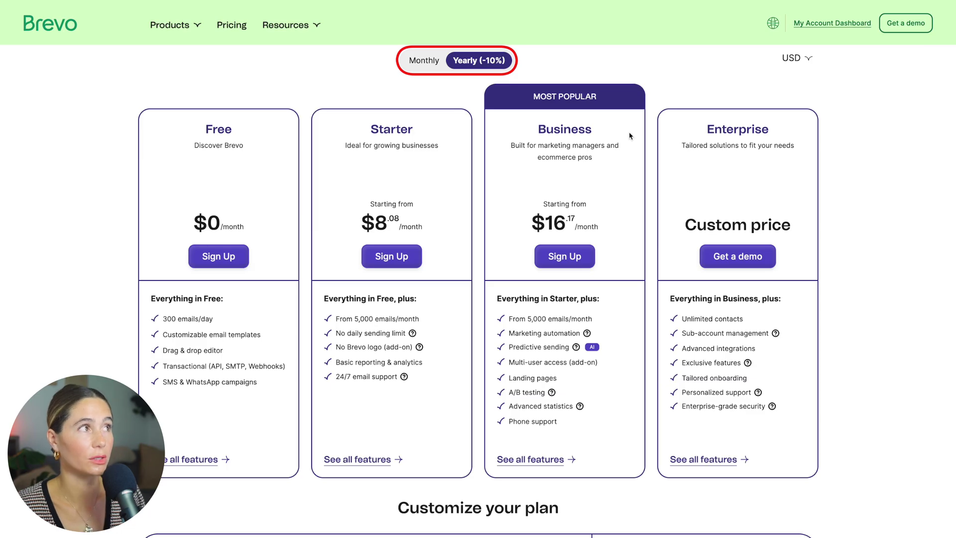
pyautogui.scroll(1, 413, 63)
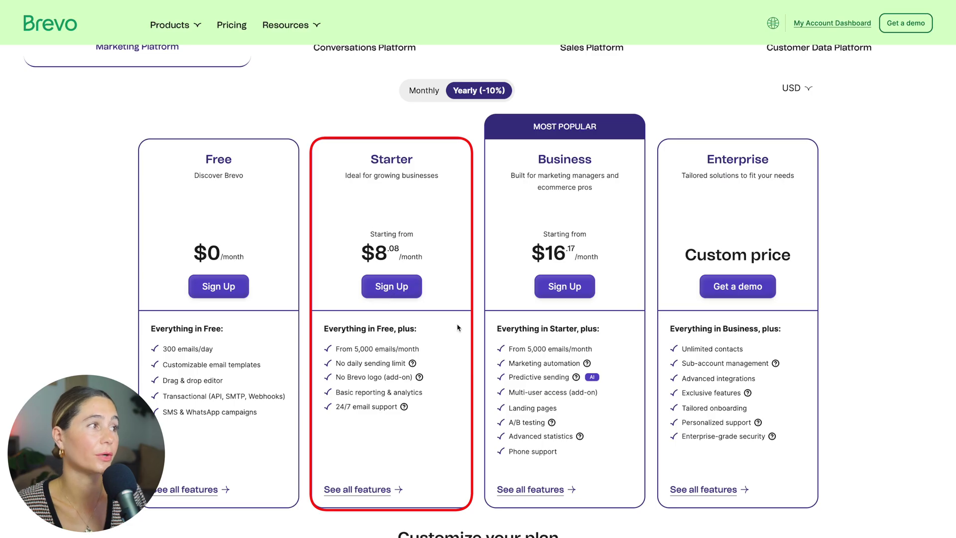
pyautogui.scroll(-3, 451, 332)
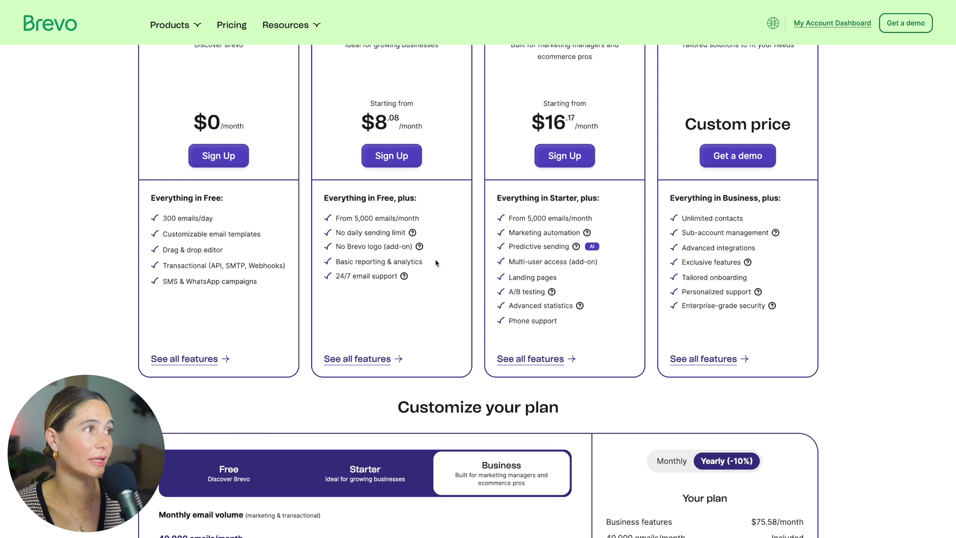
pyautogui.scroll(2, 429, 268)
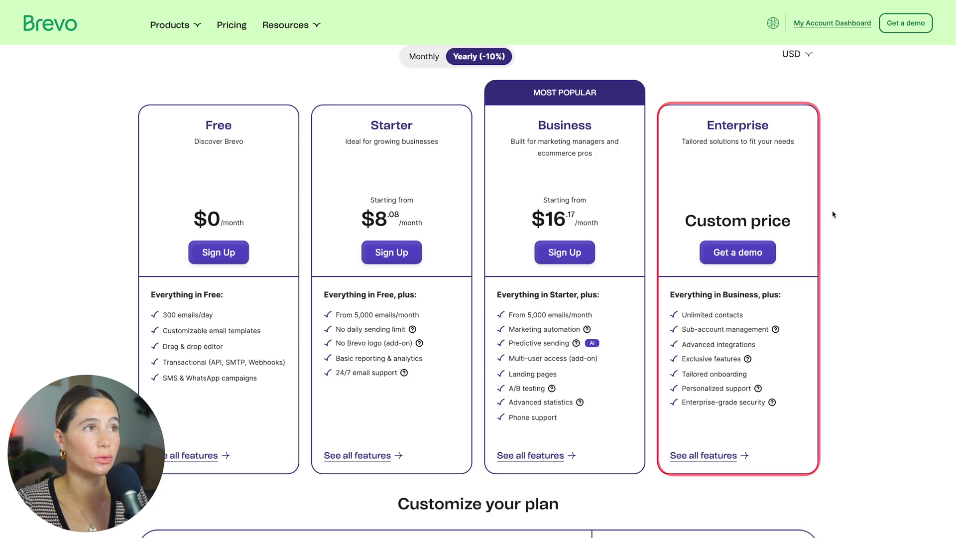
# Try email volumes of 10,000, 20,000 and 40,000 on the Customize your plan slider.
pyautogui.scroll(-5, 833, 214)
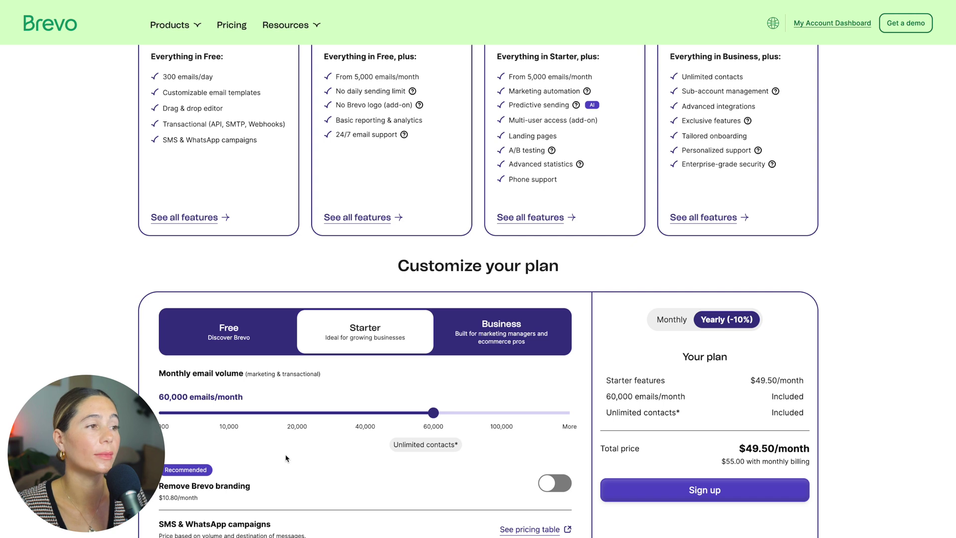
pyautogui.click(230, 425)
pyautogui.click(301, 422)
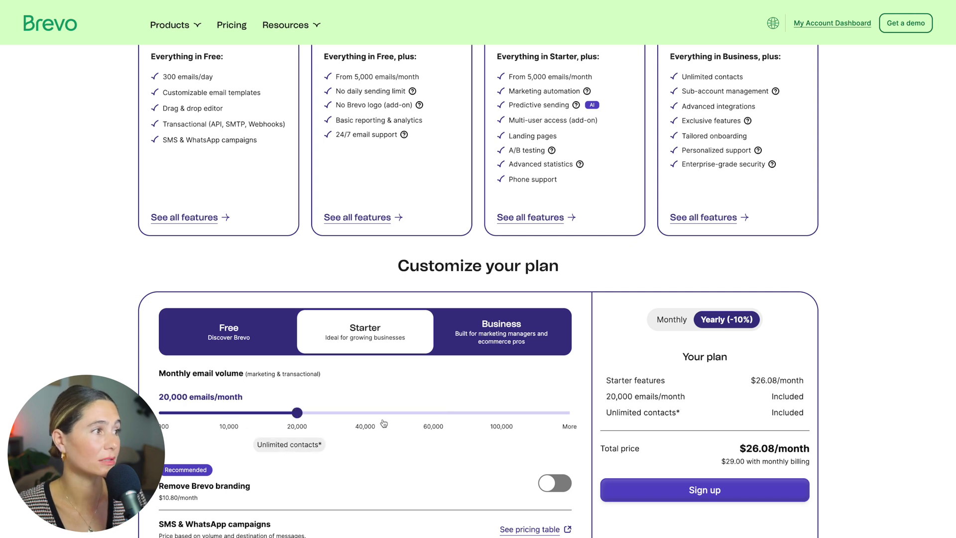
pyautogui.click(384, 422)
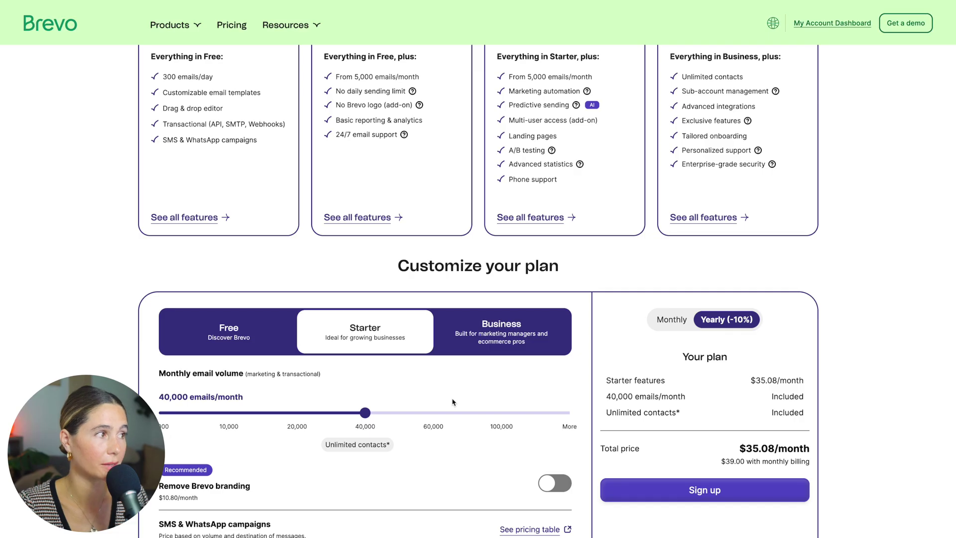
# Switch to the Business plan and set 20,000 emails per month, totalling $62.08/month.
pyautogui.click(522, 341)
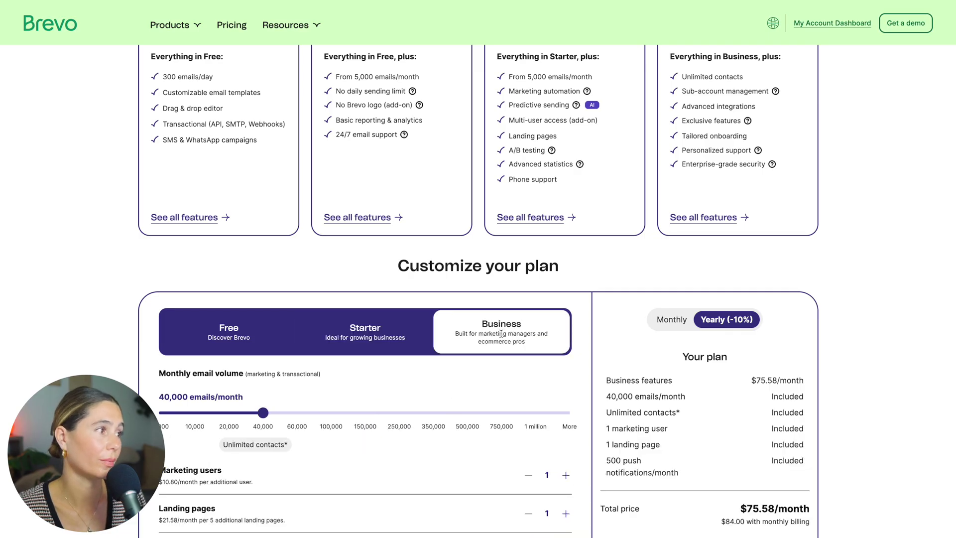
pyautogui.click(196, 421)
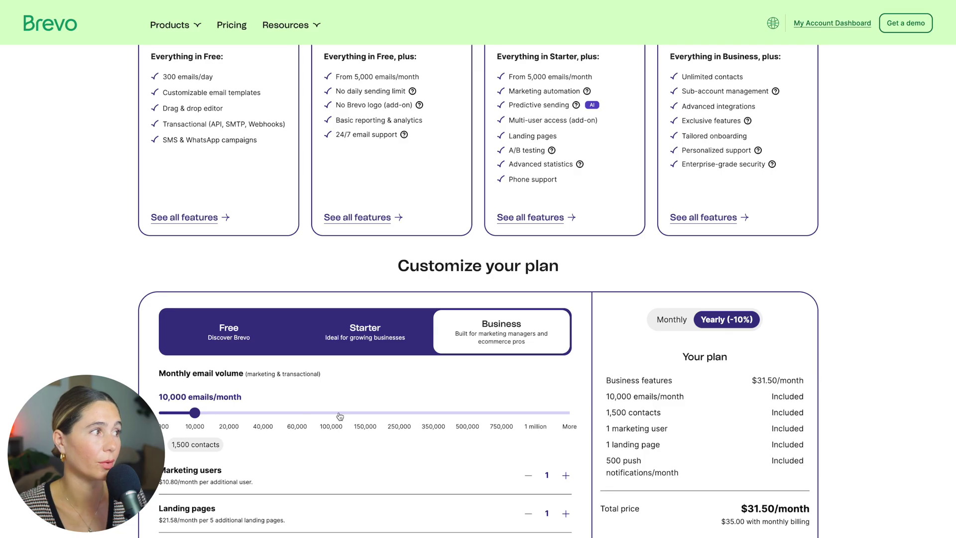
pyautogui.click(225, 414)
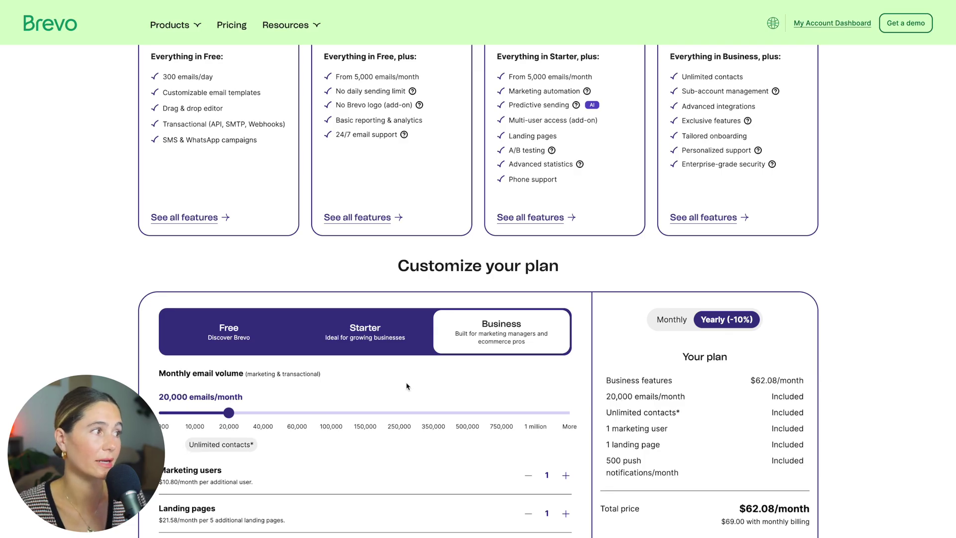
pyautogui.scroll(5, 454, 428)
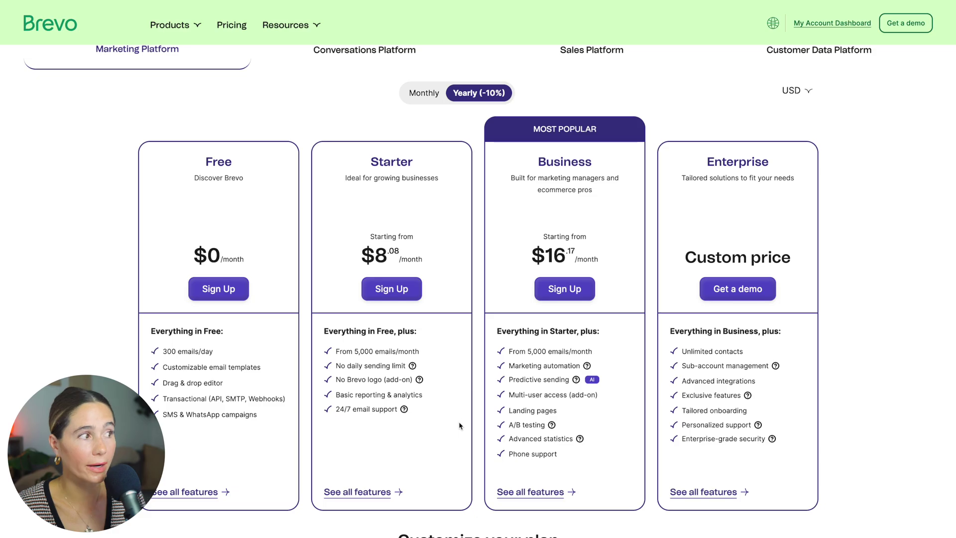